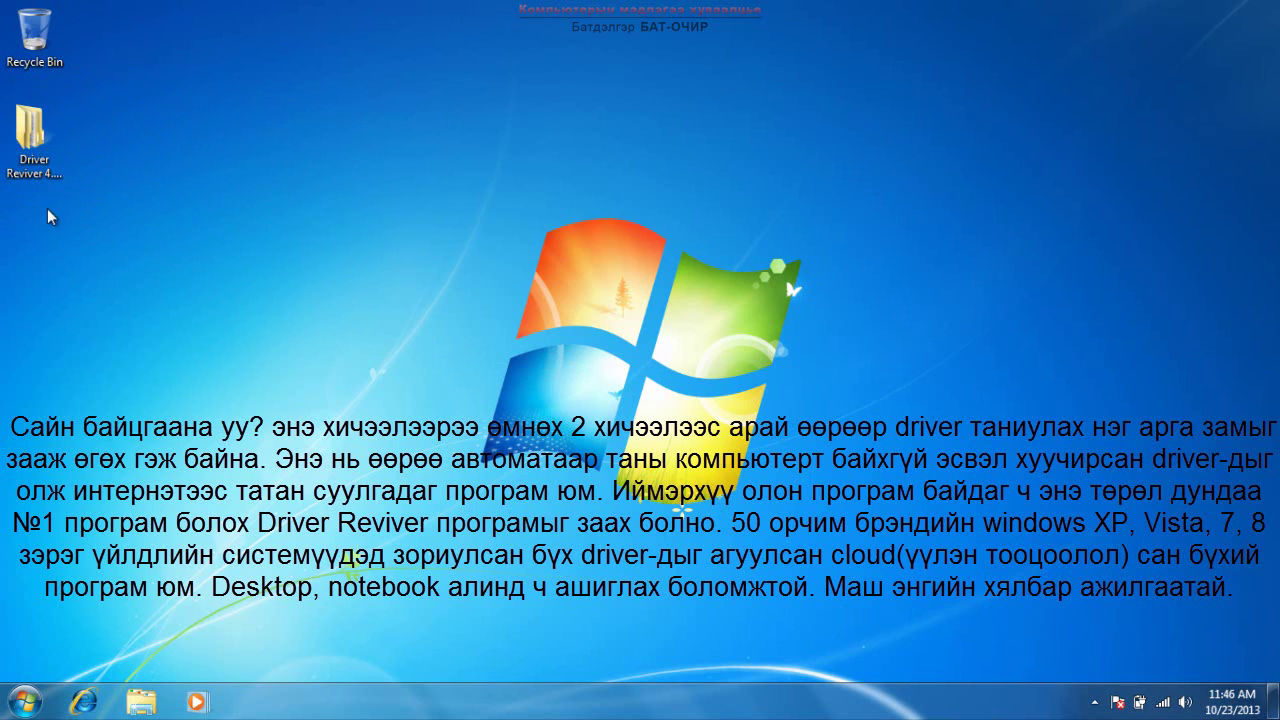
- Launch DriverReviverSetup from the Driver Reviver 4.0.1.60 desktop folder with English as the installer language
double_click(36, 138)
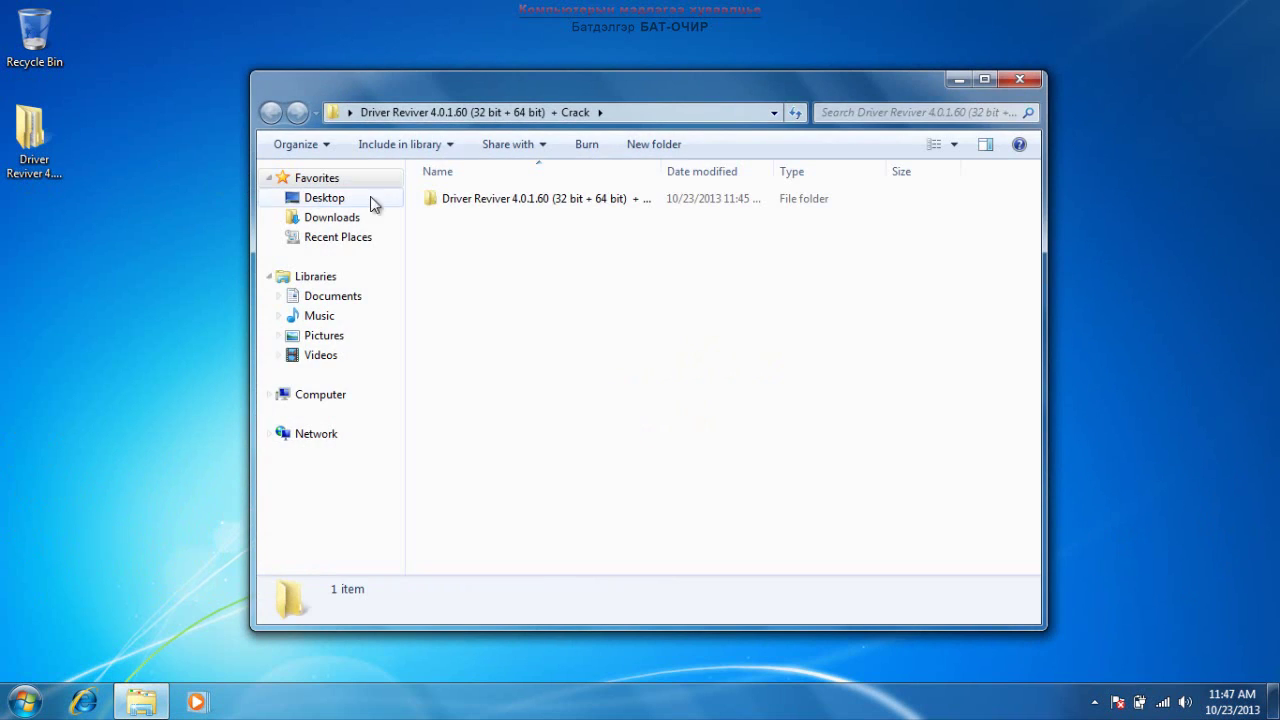
double_click(446, 208)
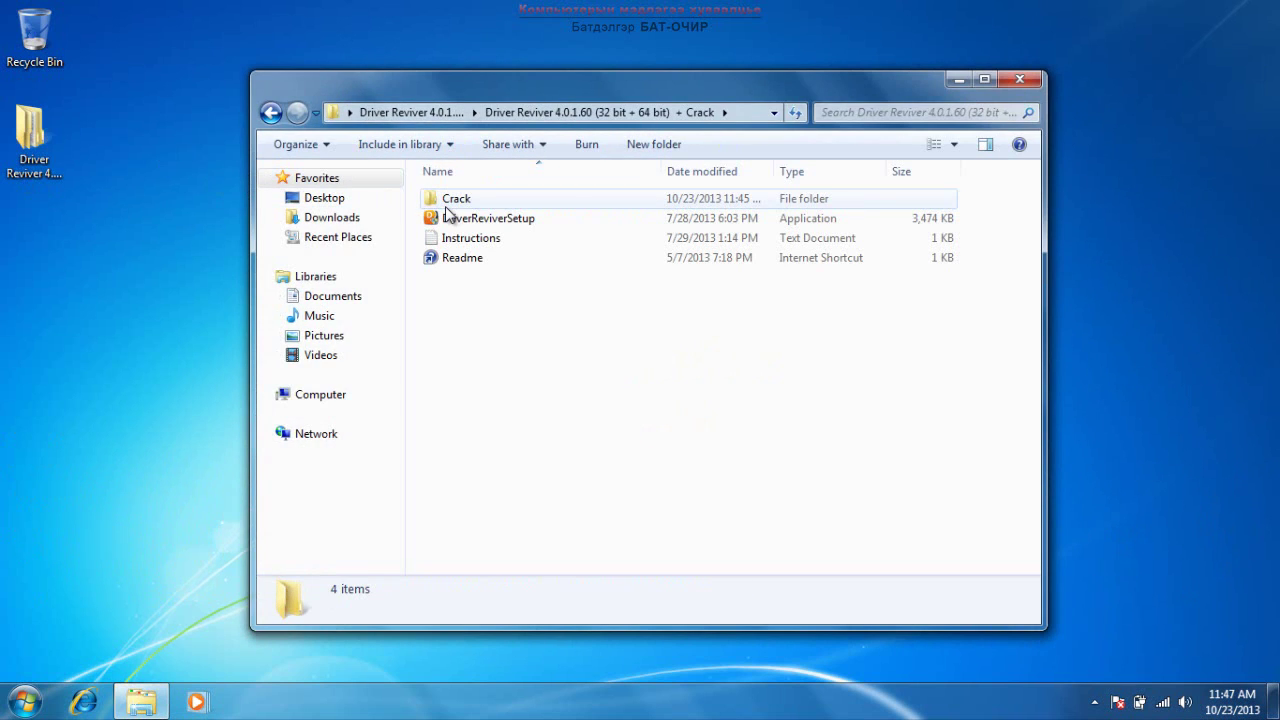
double_click(505, 222)
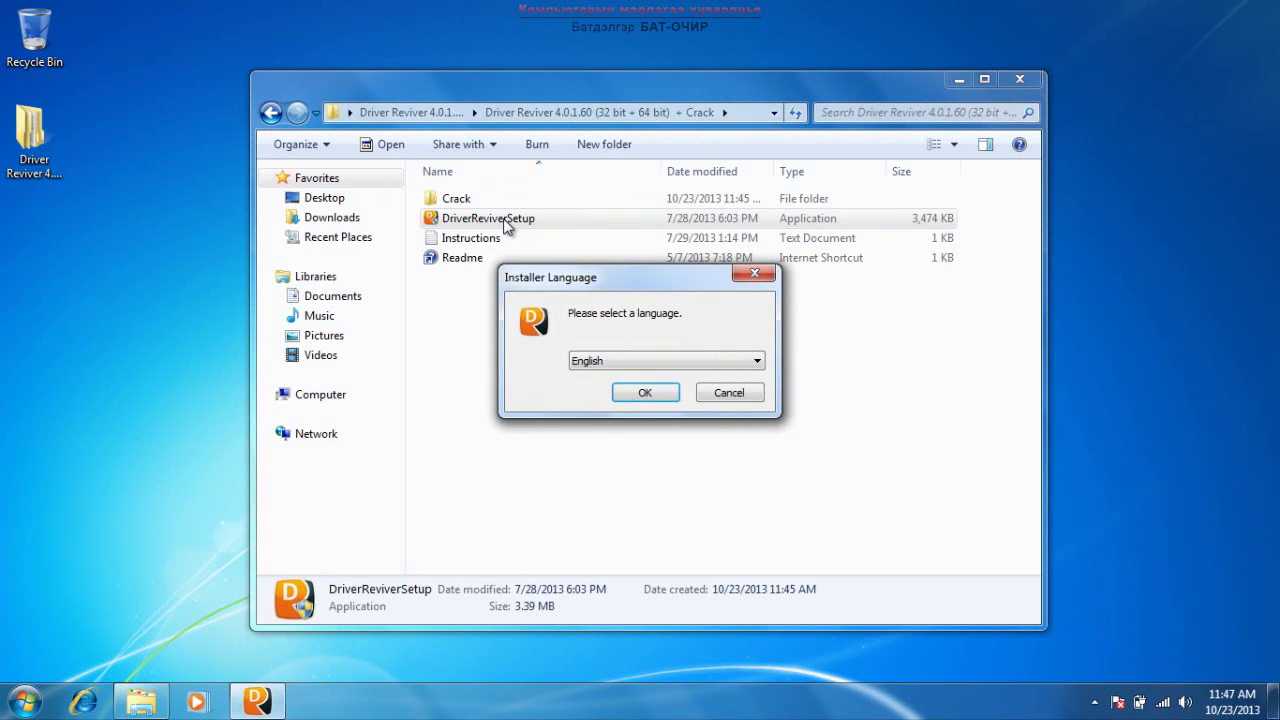
click(645, 394)
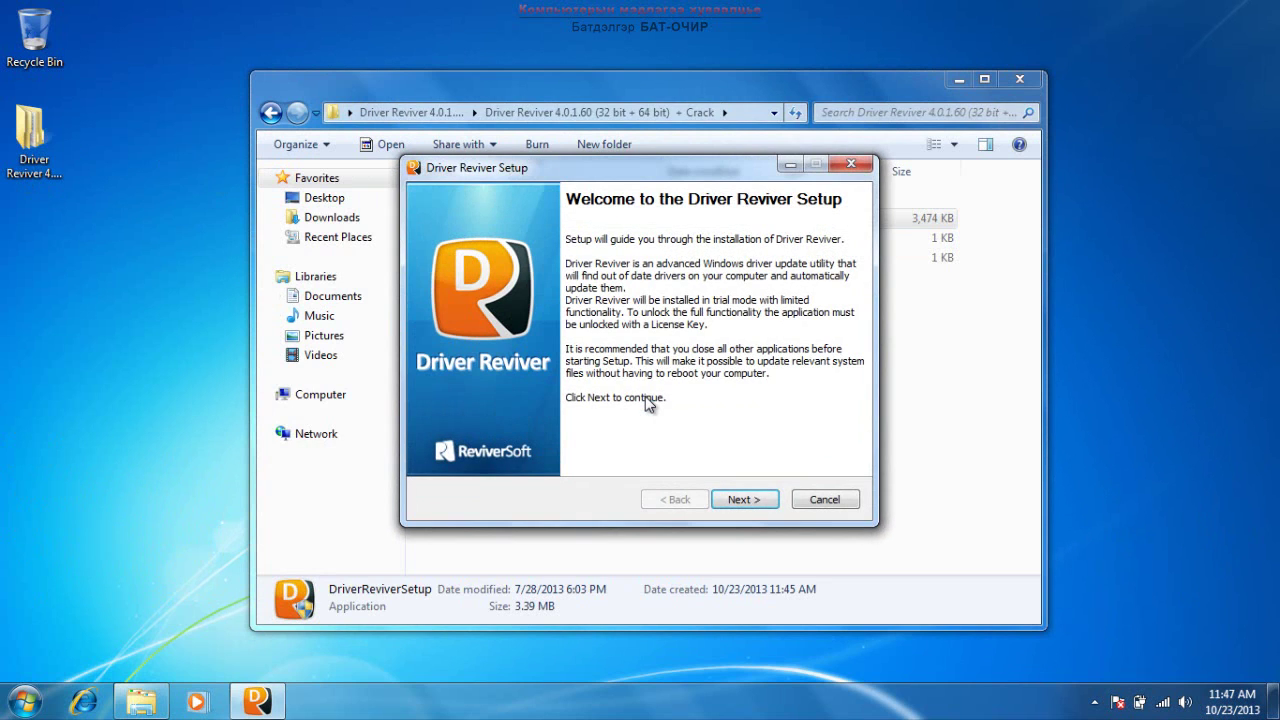
- Accept the licence agreement, install Driver Reviver in the default folder, and finish setup without running the program and scan
click(745, 499)
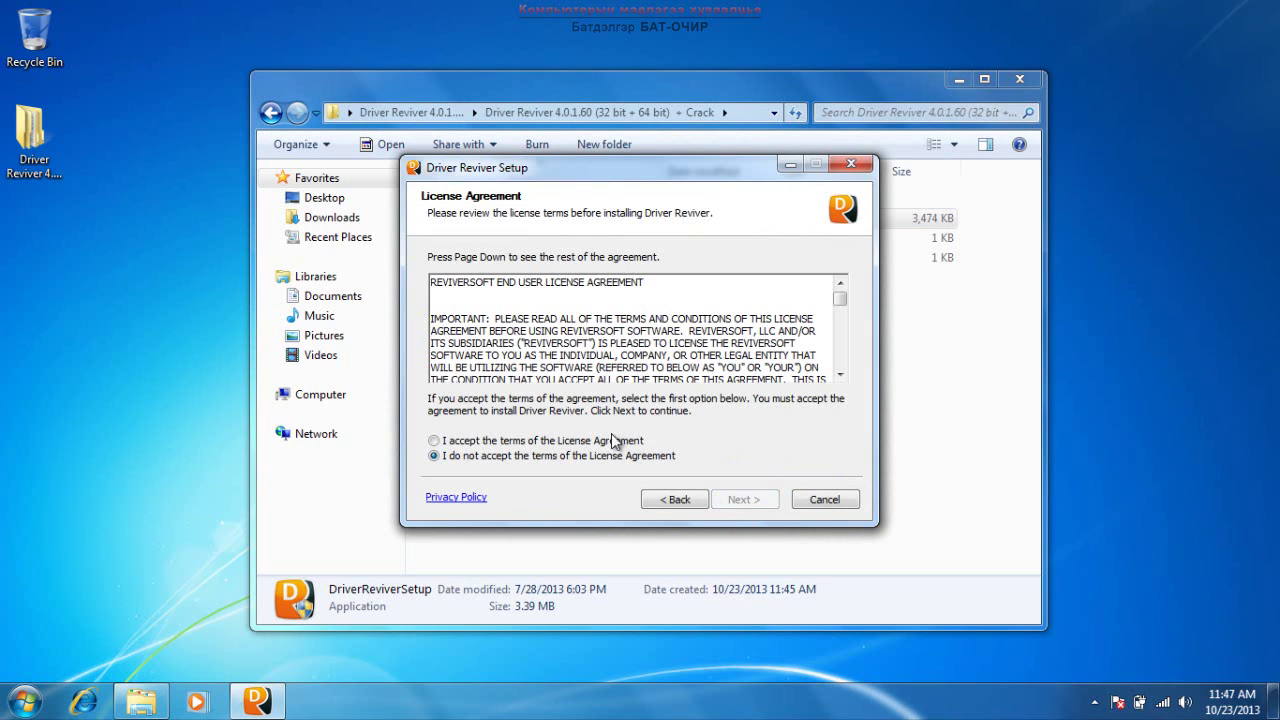
click(612, 442)
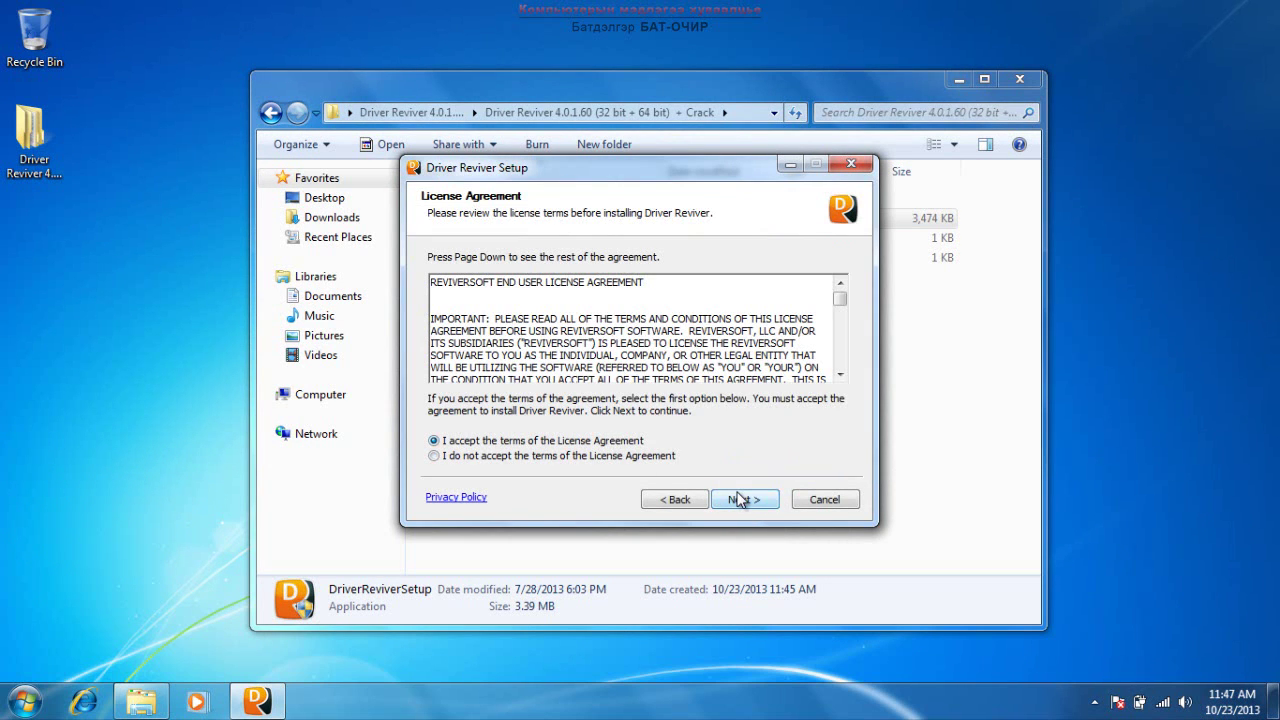
click(742, 499)
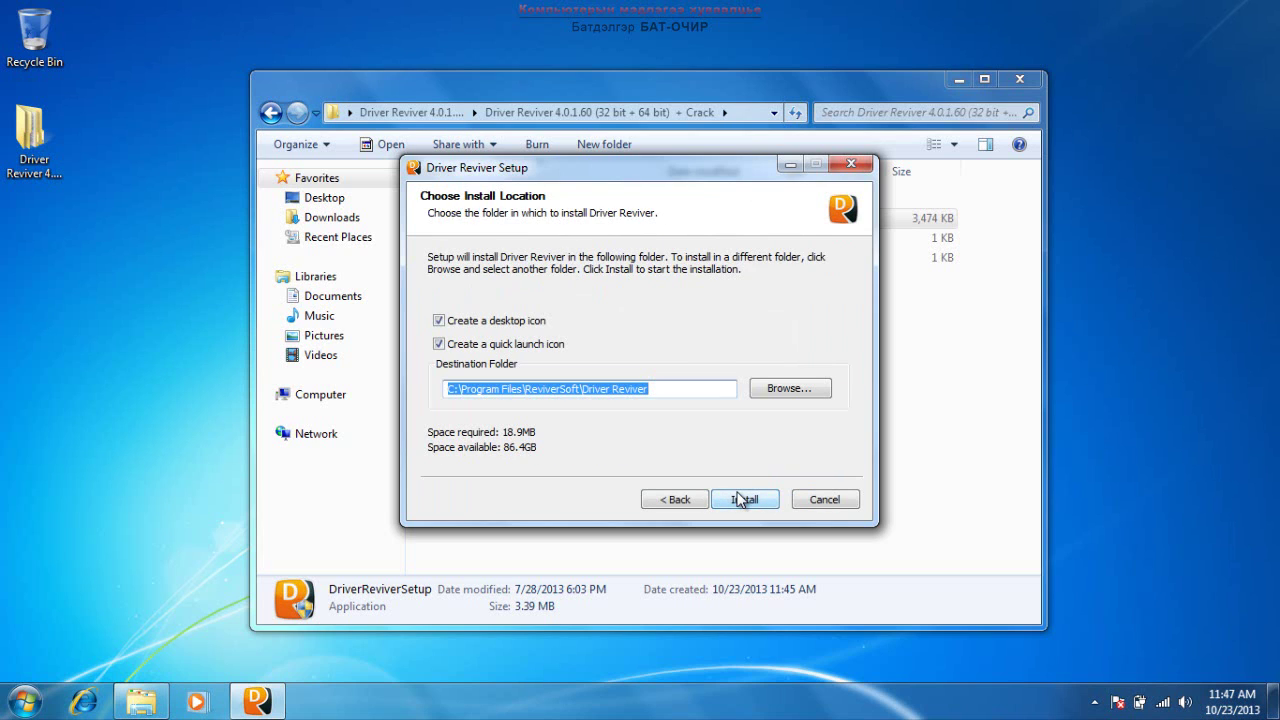
click(740, 499)
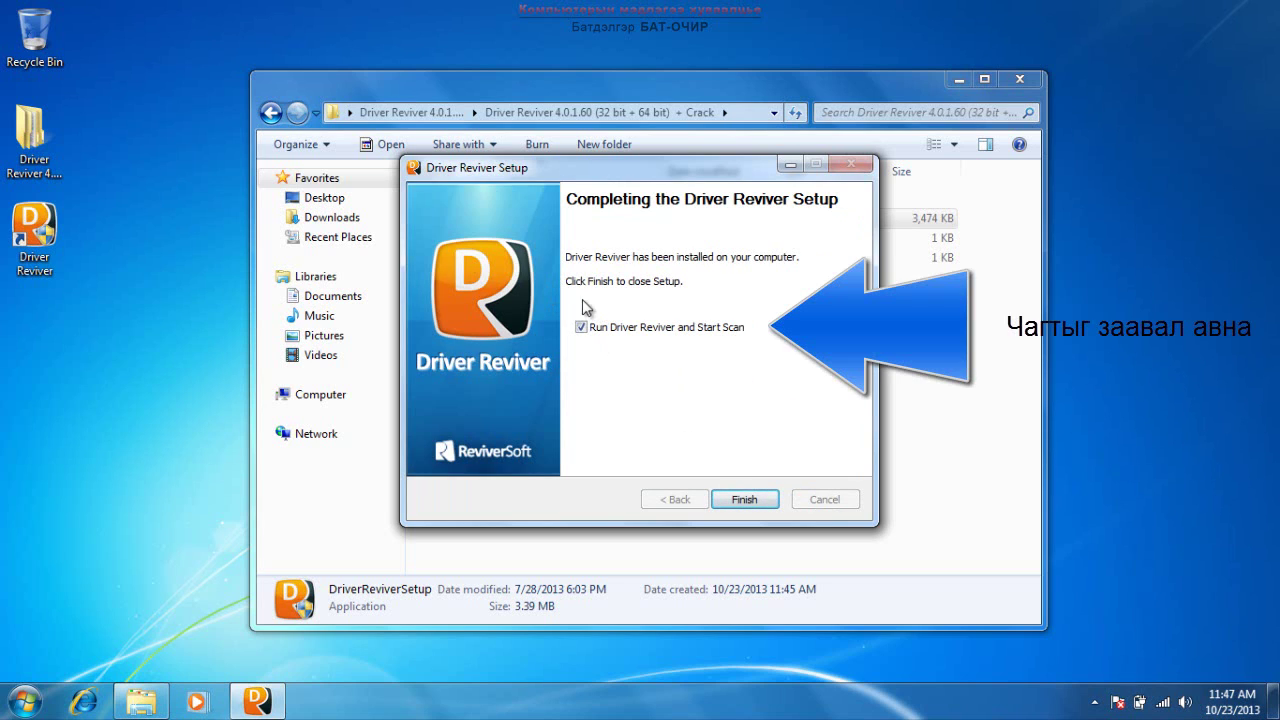
click(582, 327)
click(740, 499)
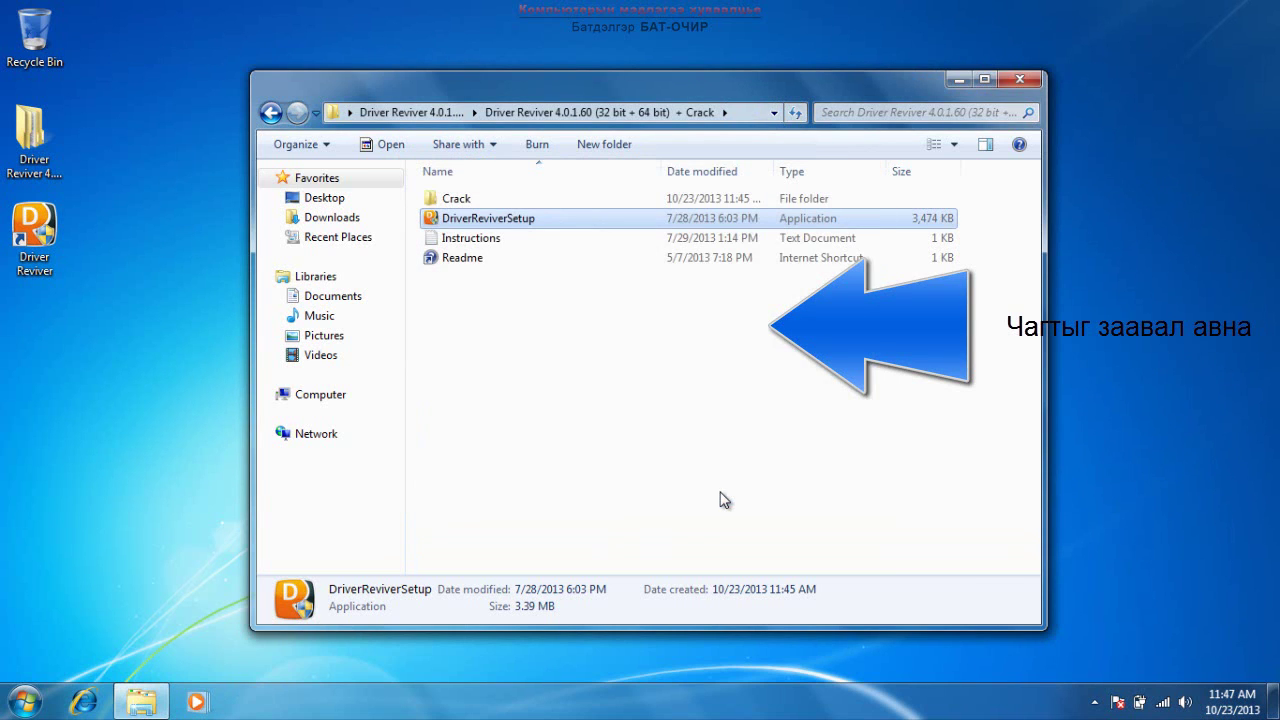
- Copy the DriverReviver application from the x86 subfolder of the Crack folder
double_click(479, 198)
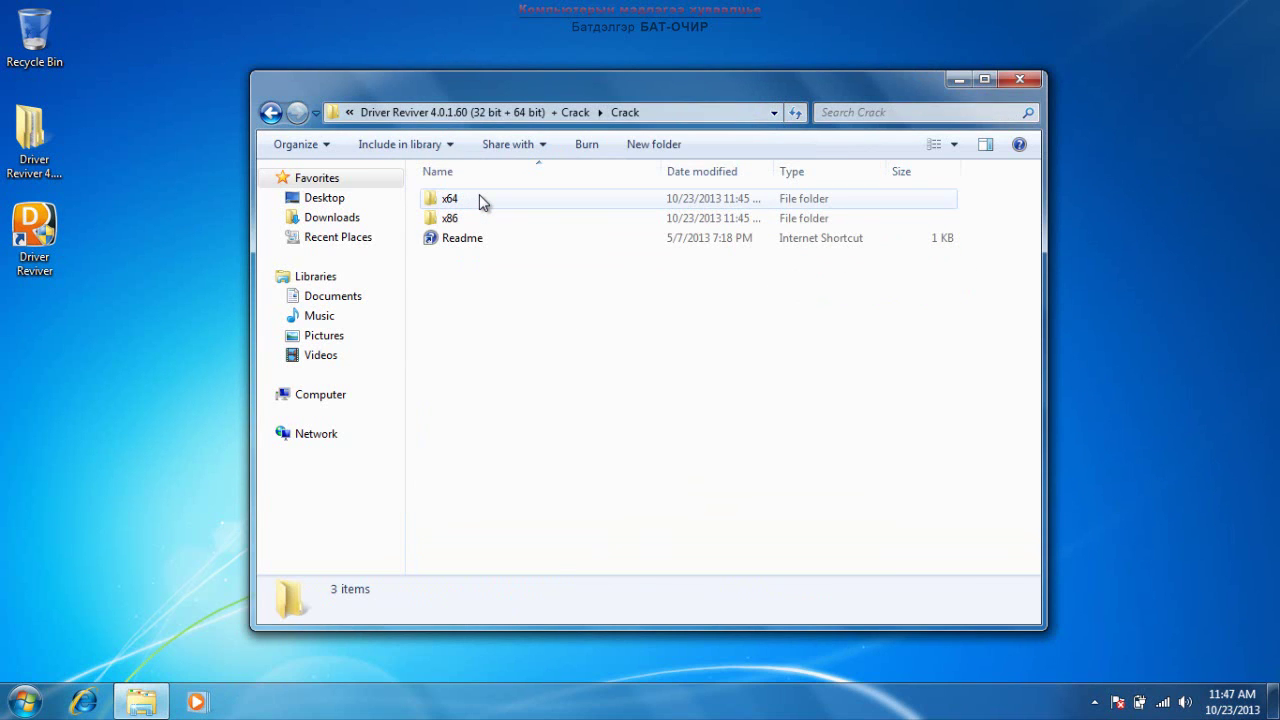
click(479, 199)
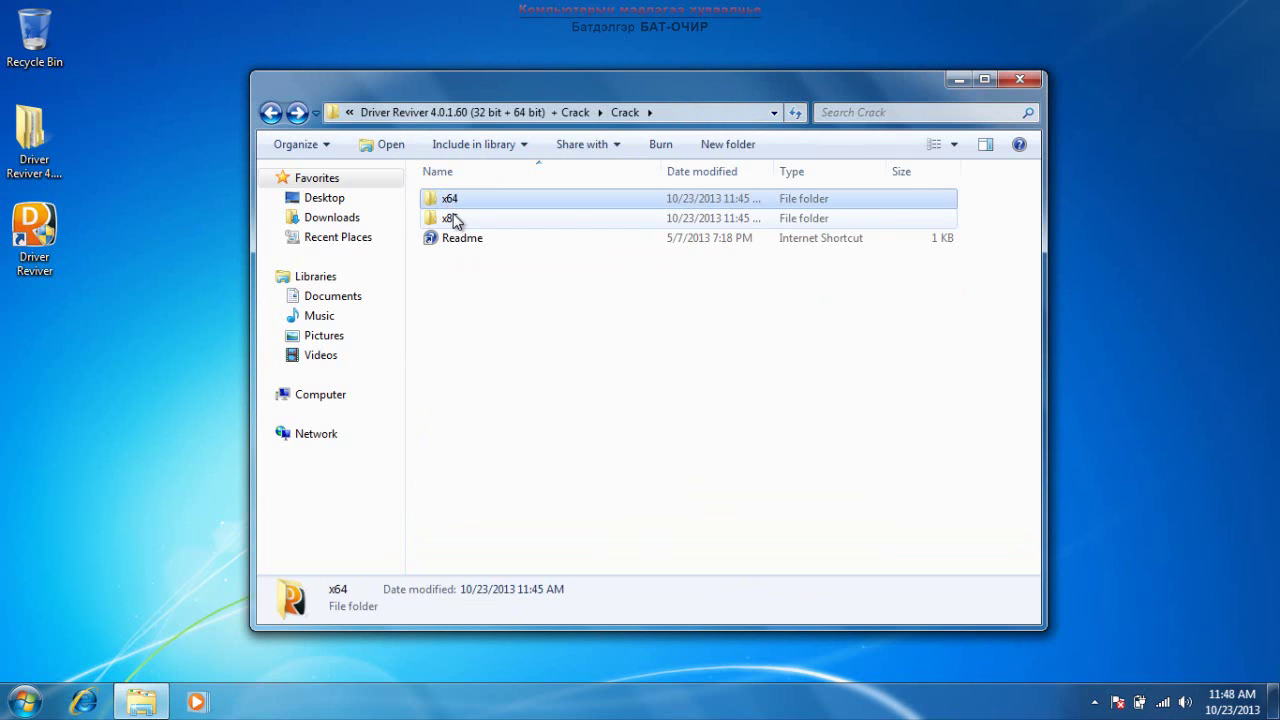
double_click(452, 219)
click(459, 202)
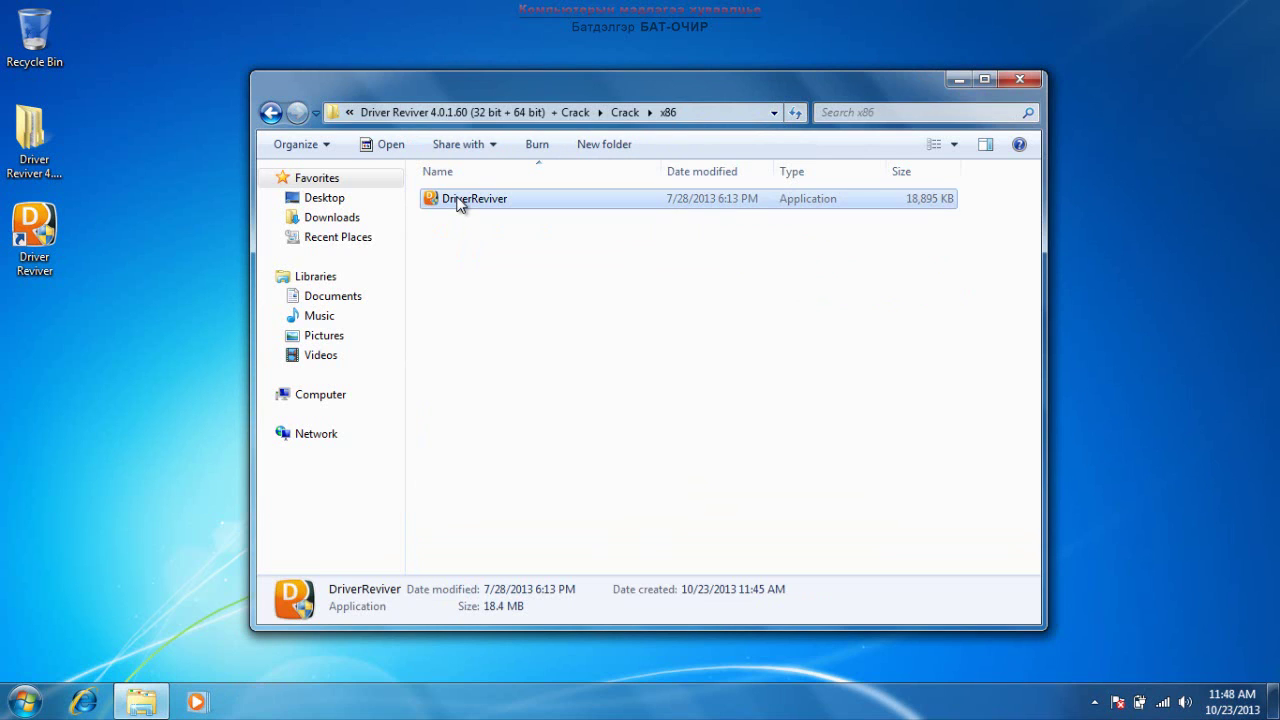
right_click(459, 202)
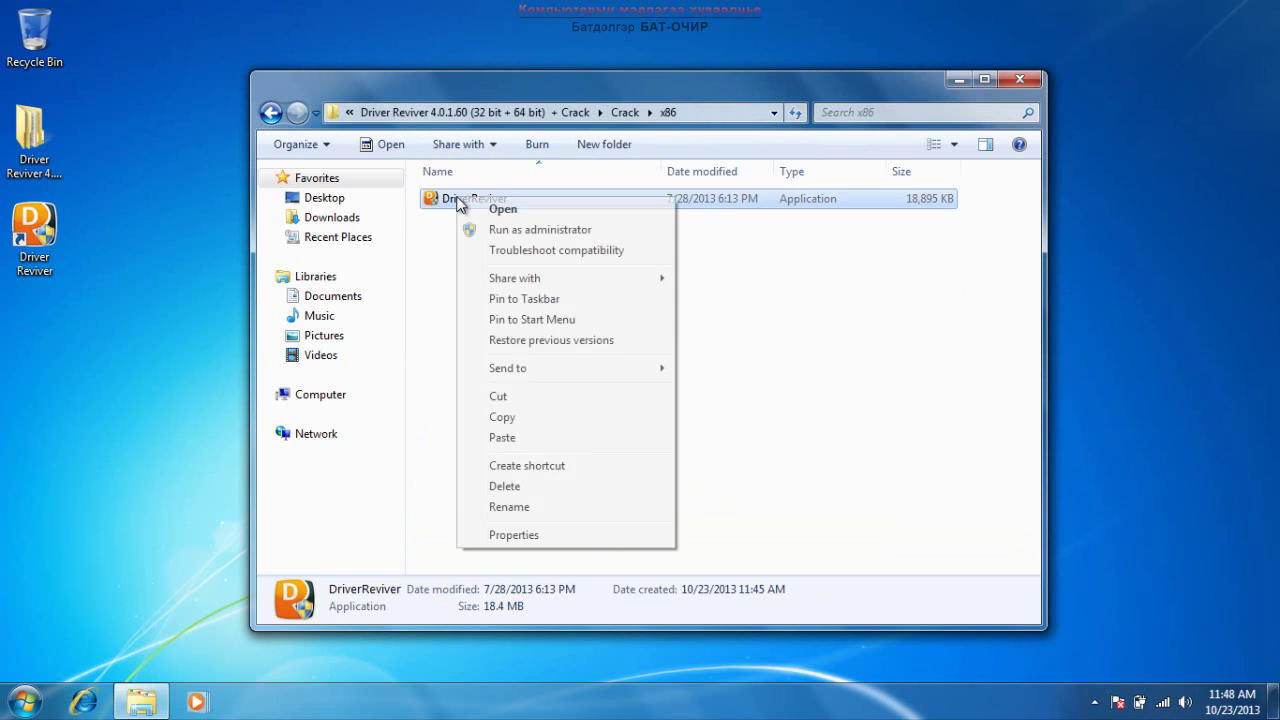
click(540, 416)
- Open the installation folder C:\Program Files\ReviverSoft\Driver Reviver in a new Explorer window
key(super+e)
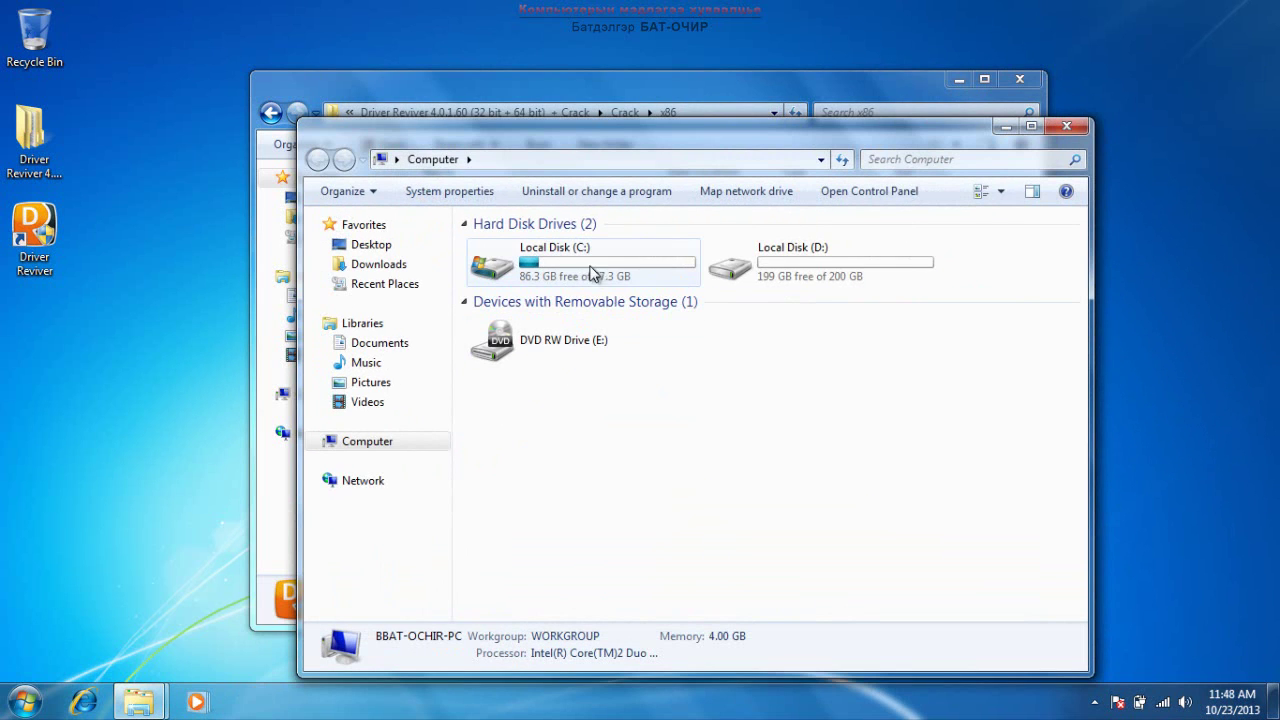
double_click(553, 268)
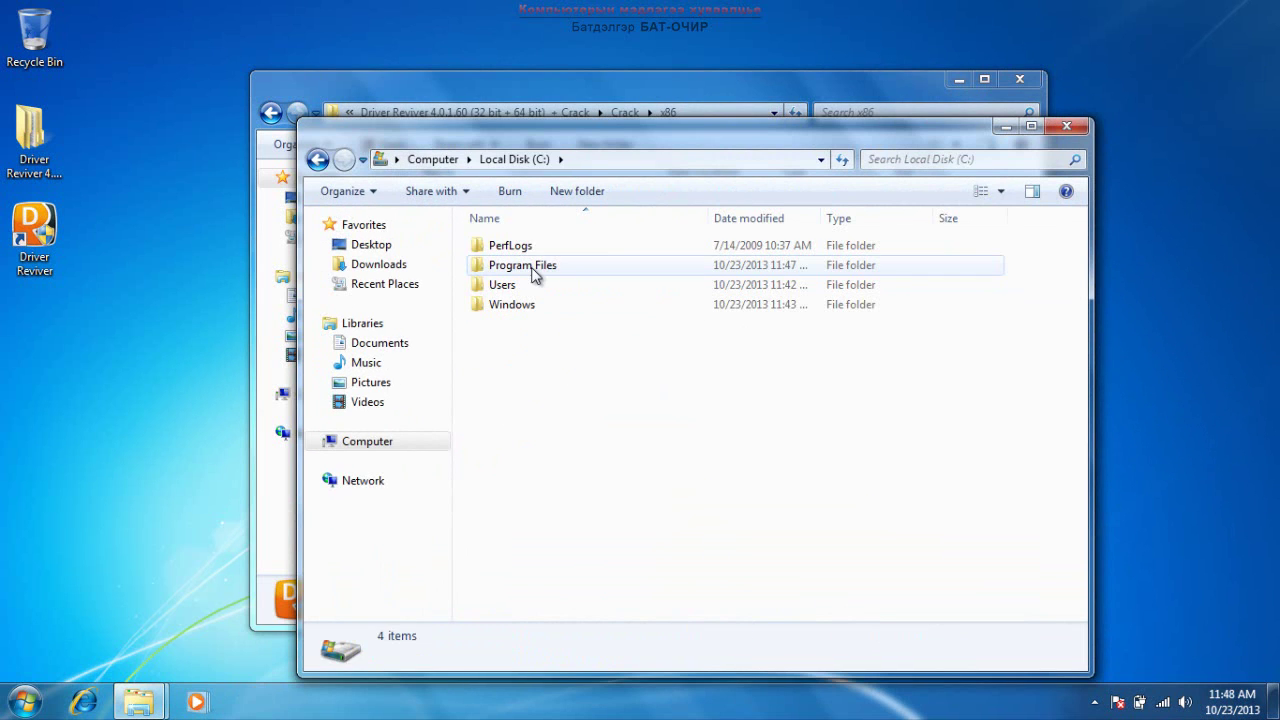
double_click(546, 268)
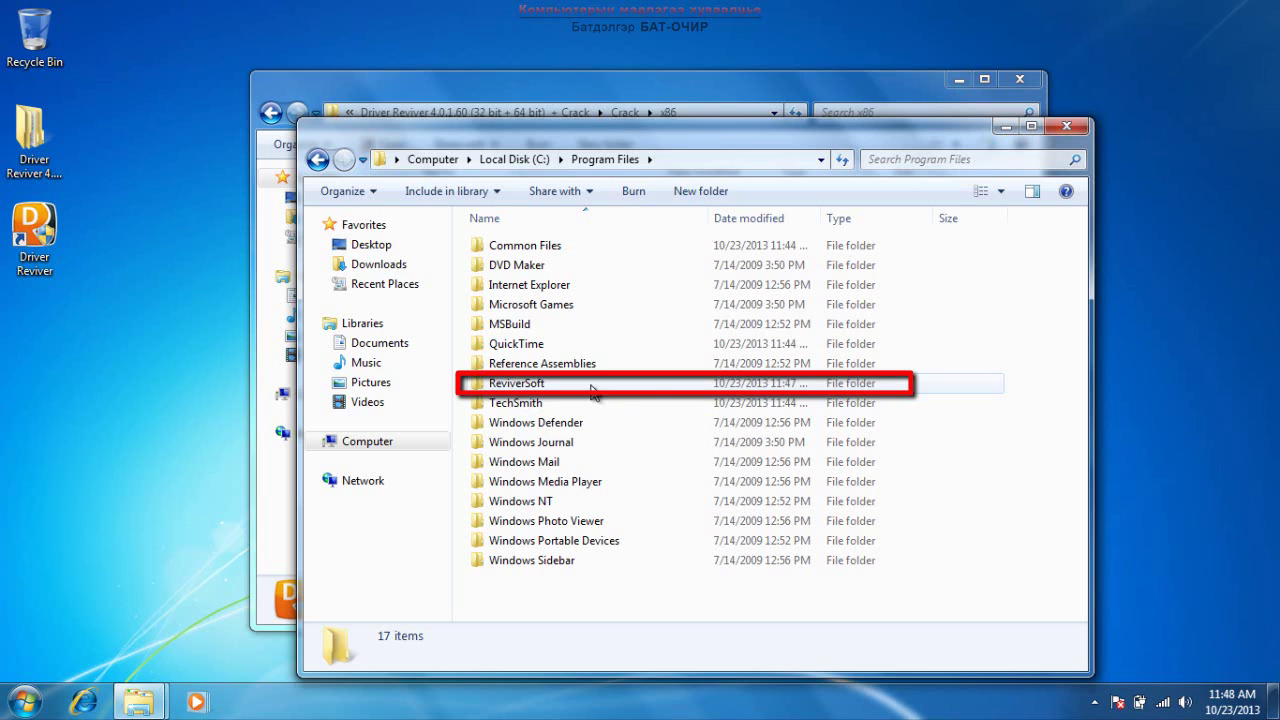
click(690, 388)
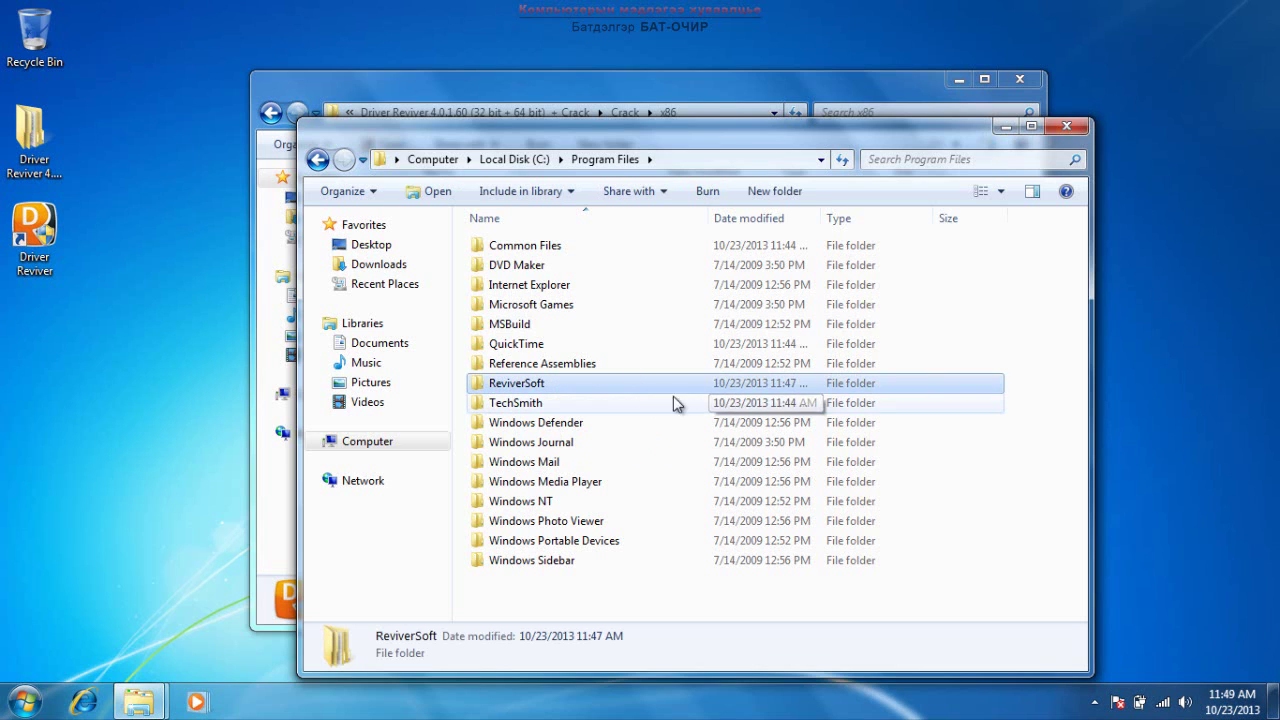
double_click(608, 388)
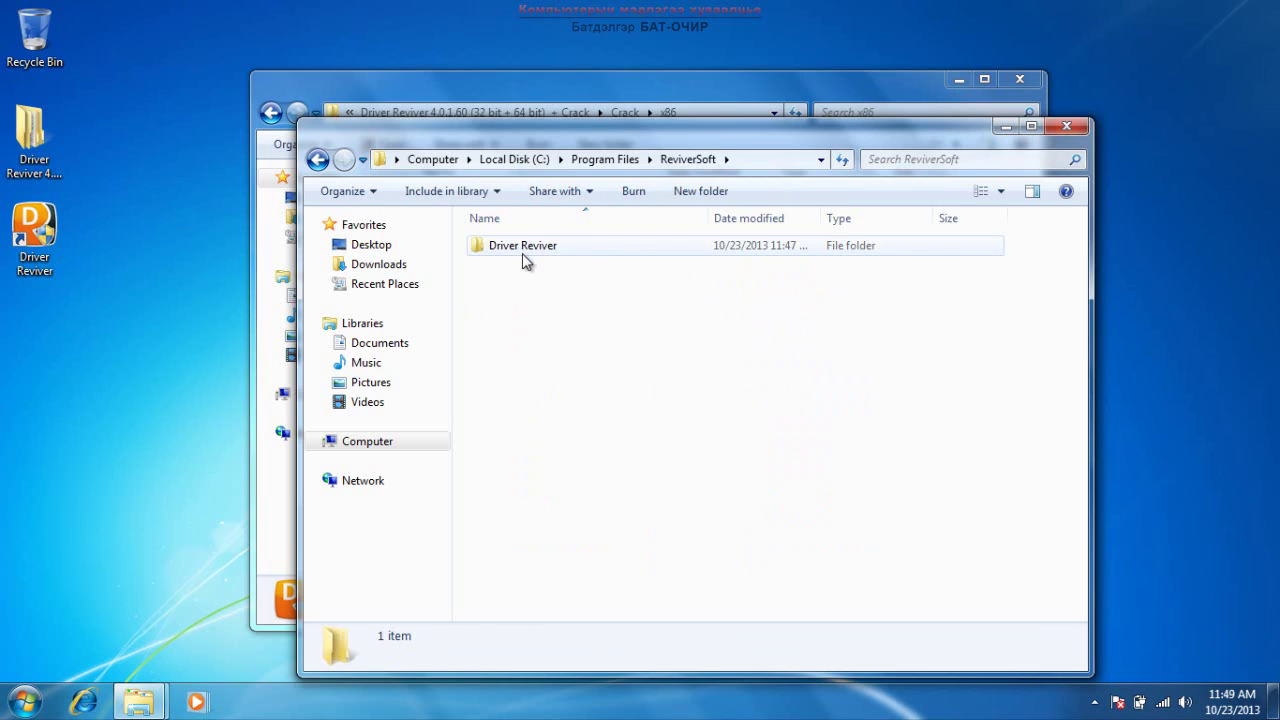
double_click(586, 246)
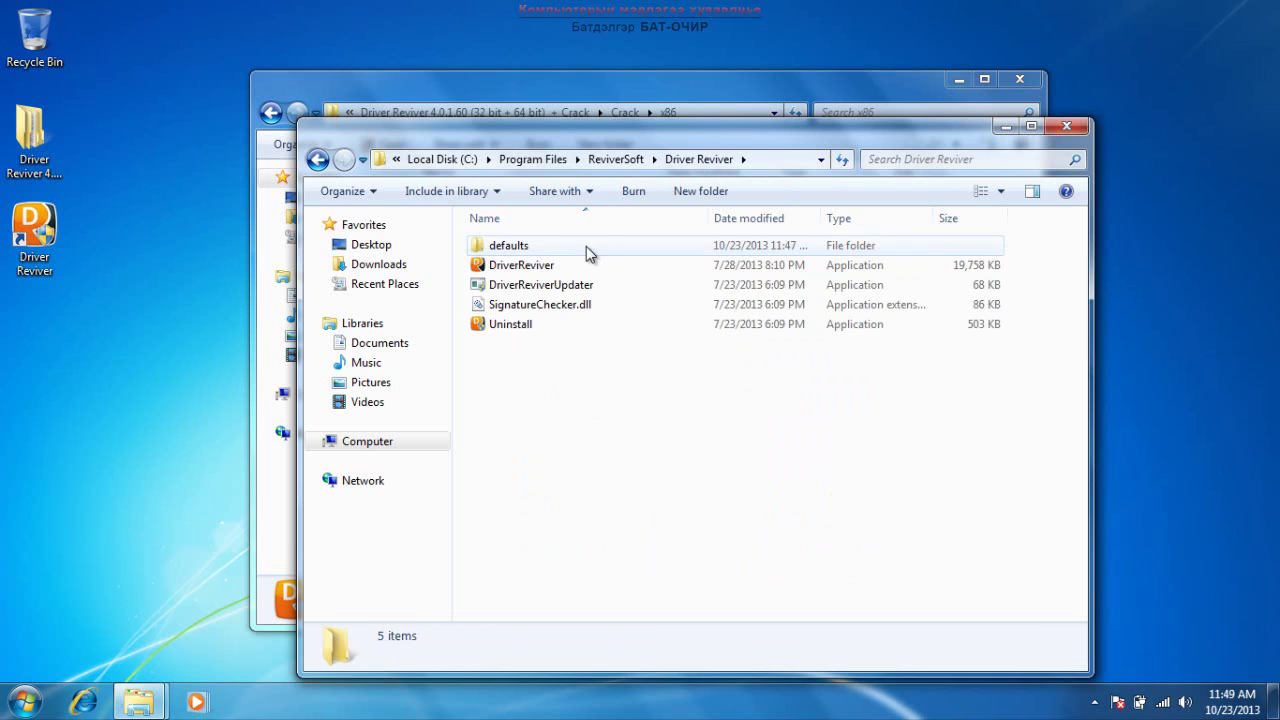
- Paste the copied DriverReviver file over the installed one with administrator permission, and close both Explorer windows
right_click(552, 380)
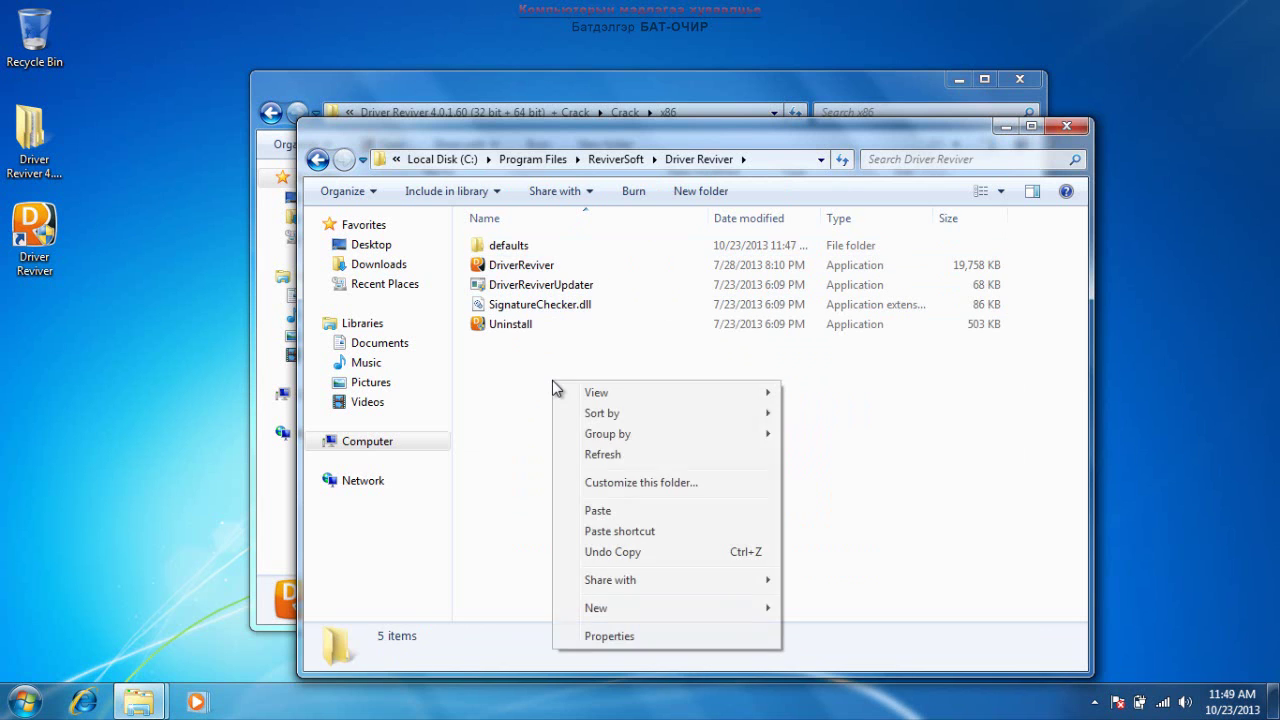
click(628, 510)
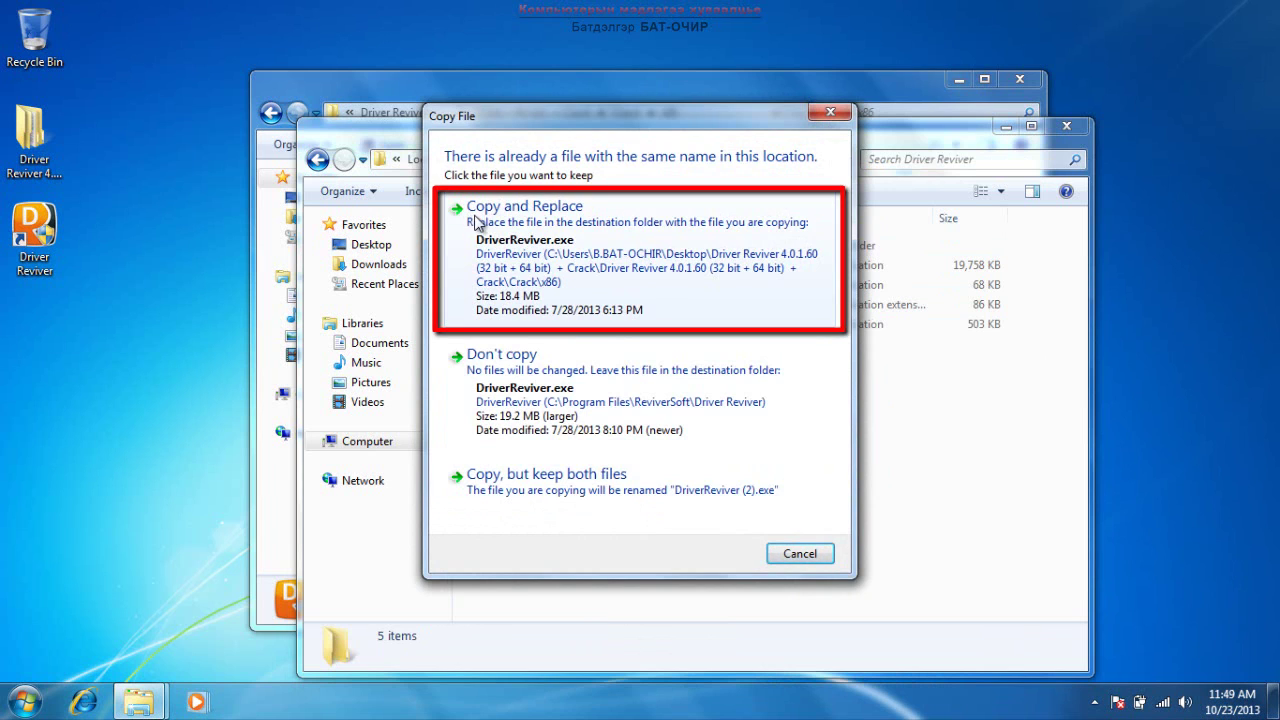
click(576, 218)
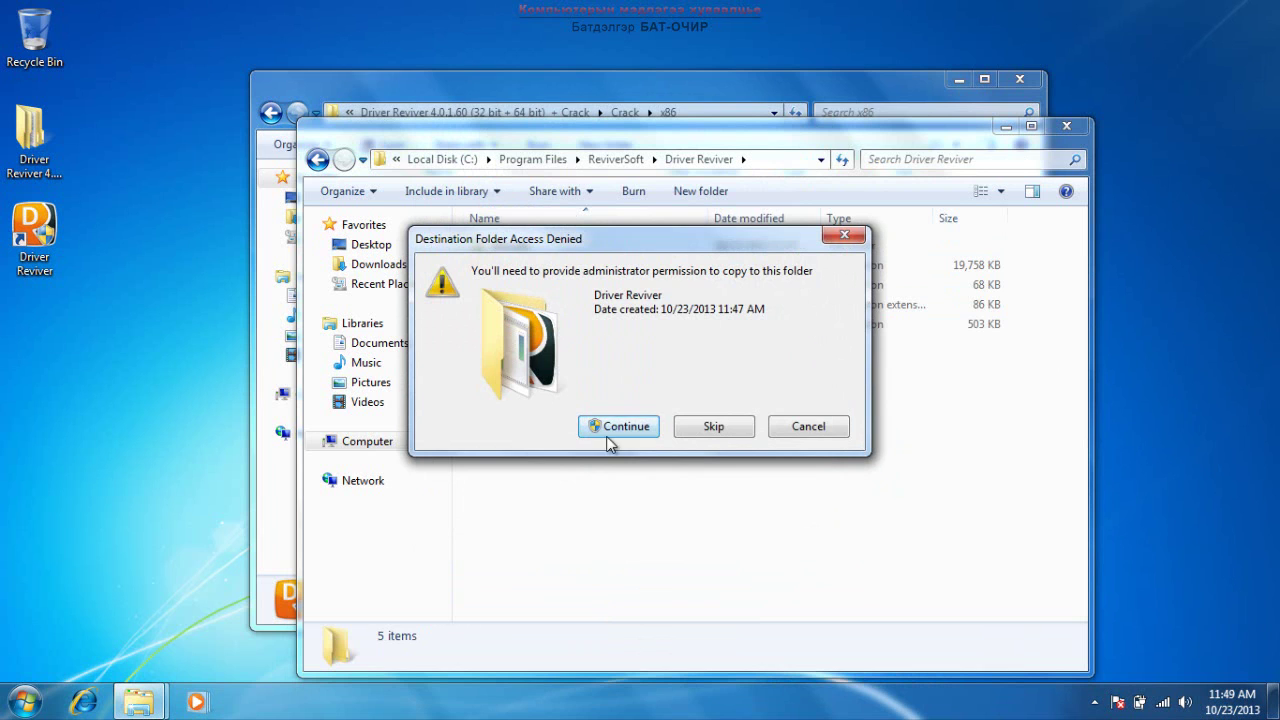
click(622, 428)
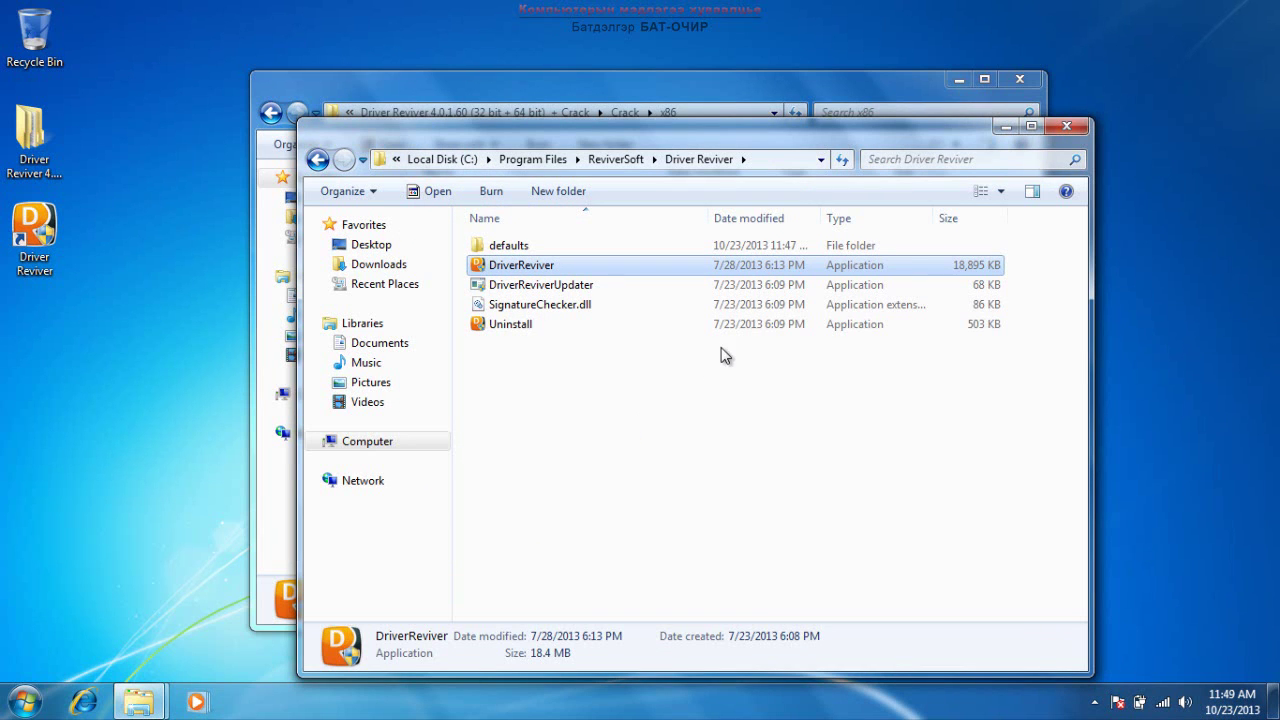
click(1066, 126)
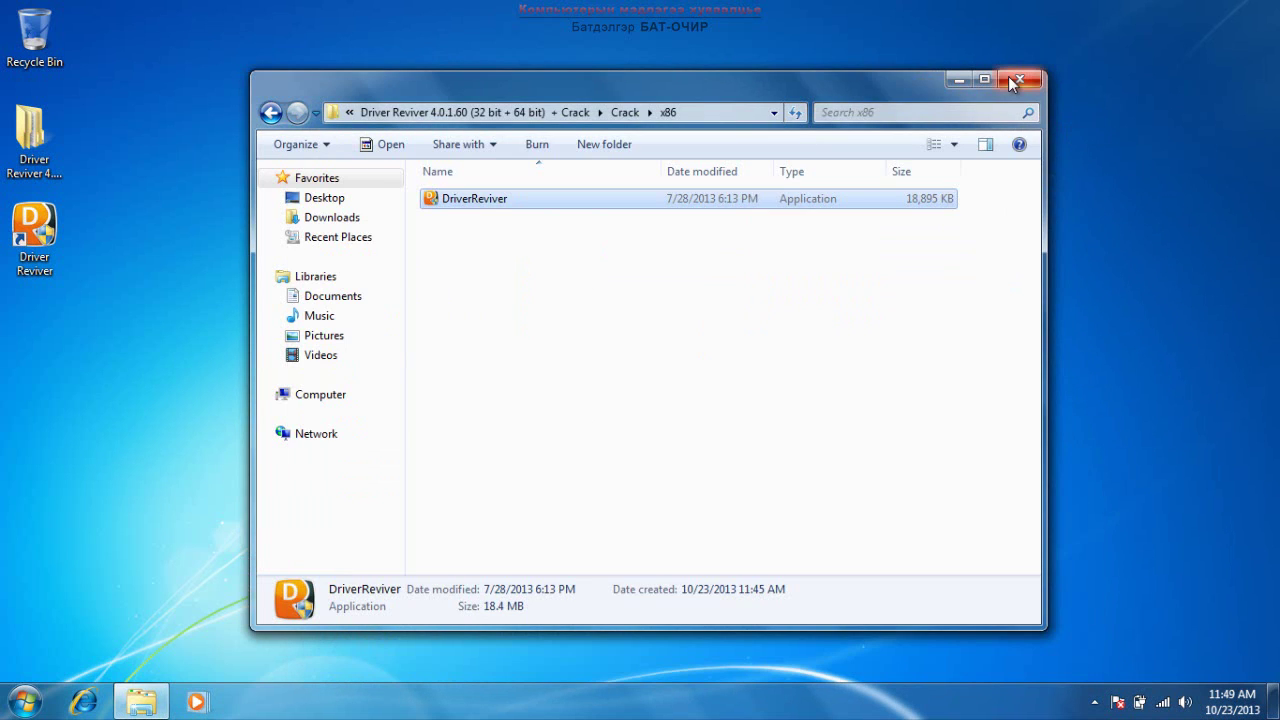
click(1018, 80)
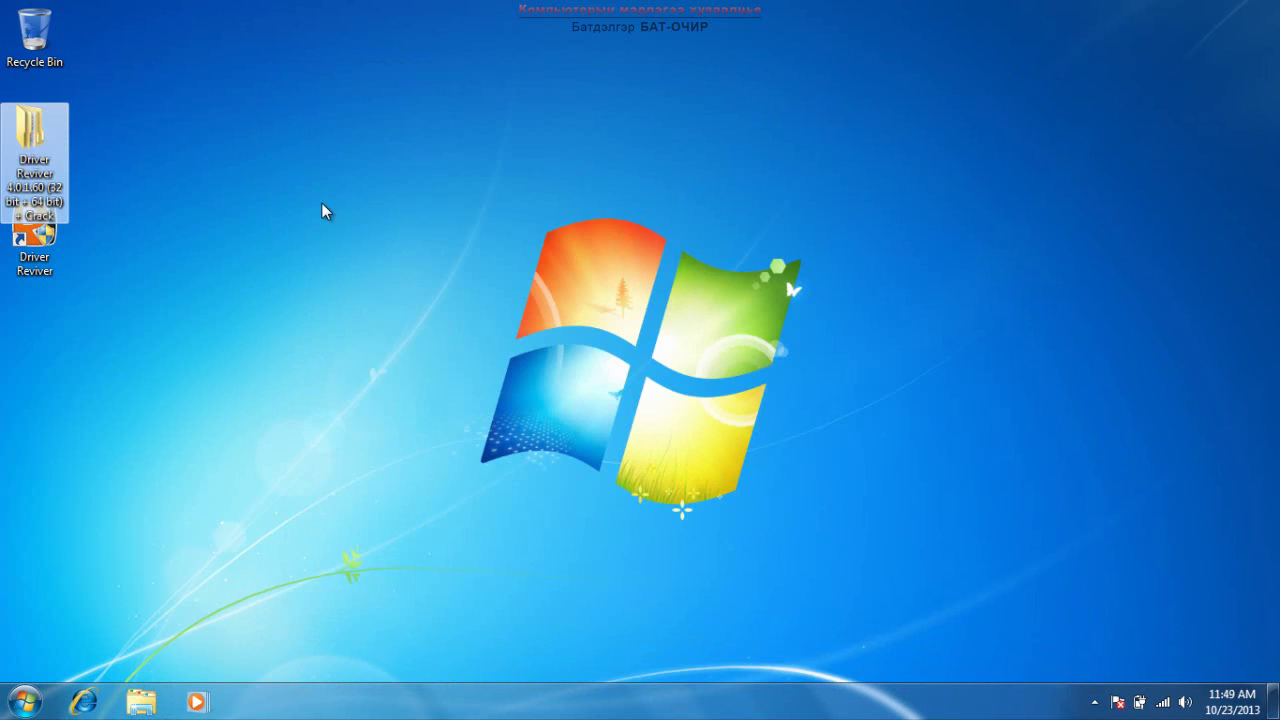
- Start Driver Reviver from its desktop shortcut and decline installing the new version
click(45, 243)
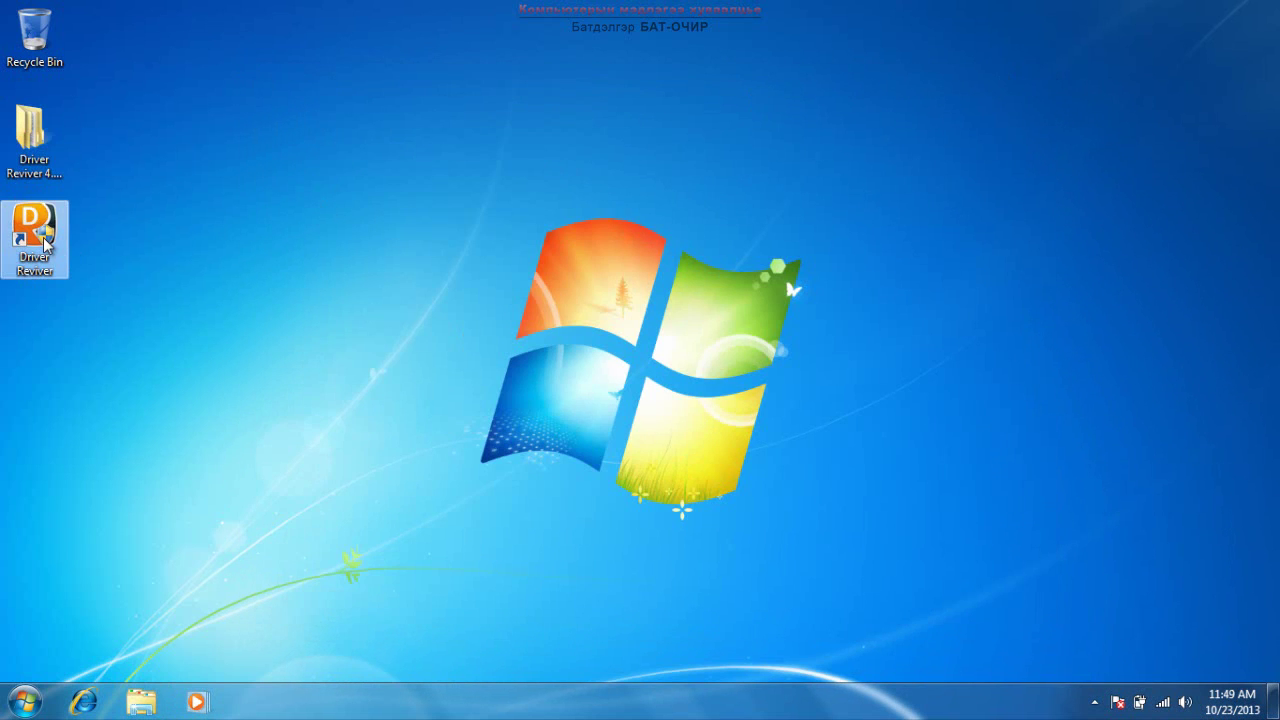
double_click(45, 243)
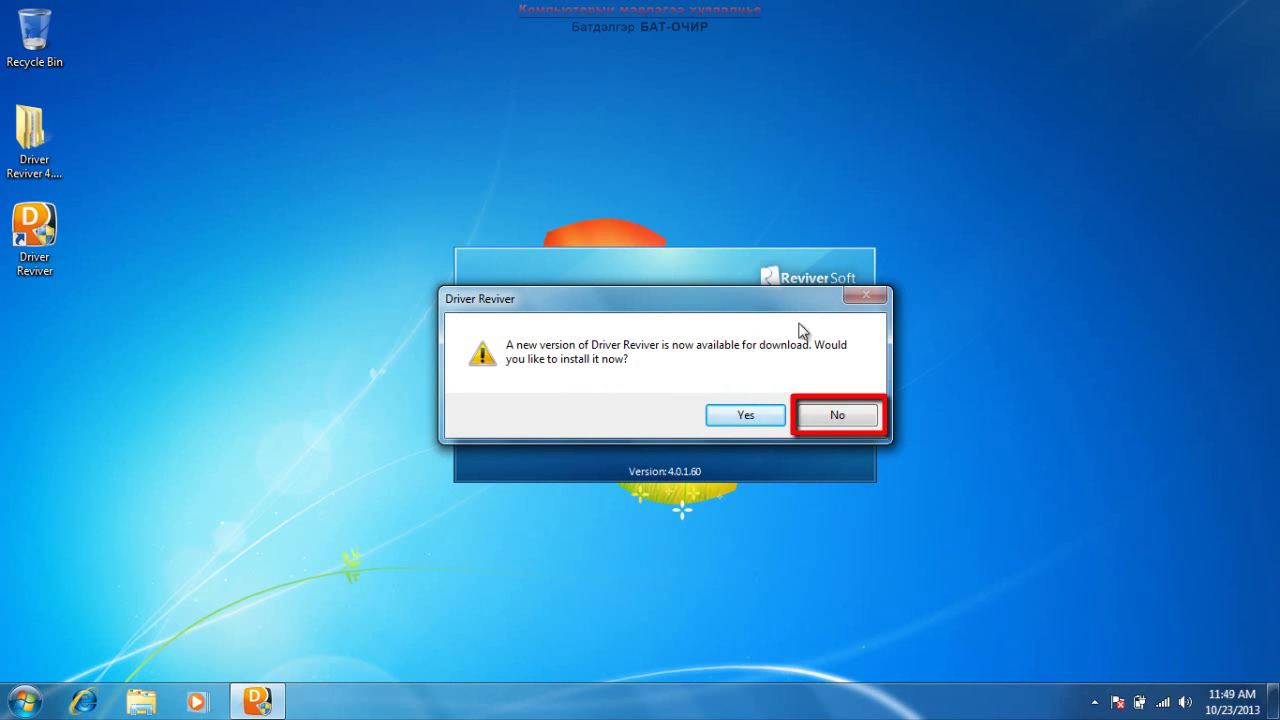
click(844, 411)
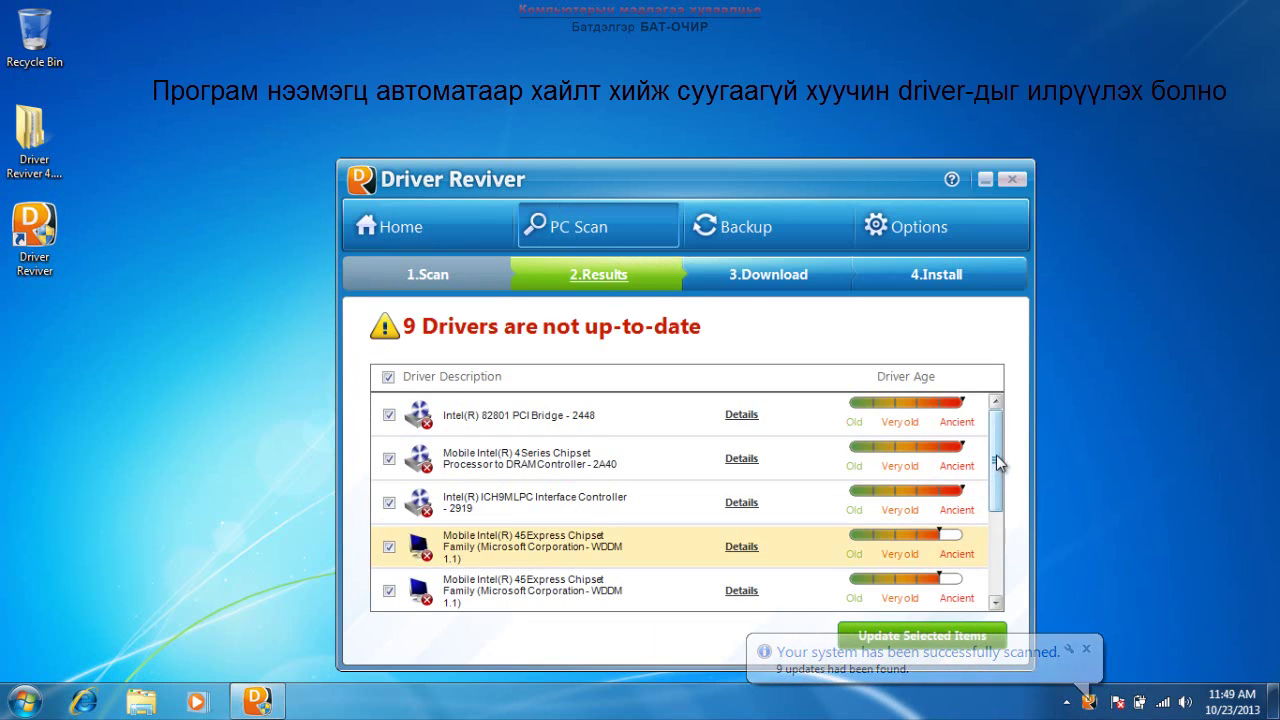
- Review the outdated drivers in the scan results, keep all of them selected, and download and install their updates
drag(996, 455, 995, 543)
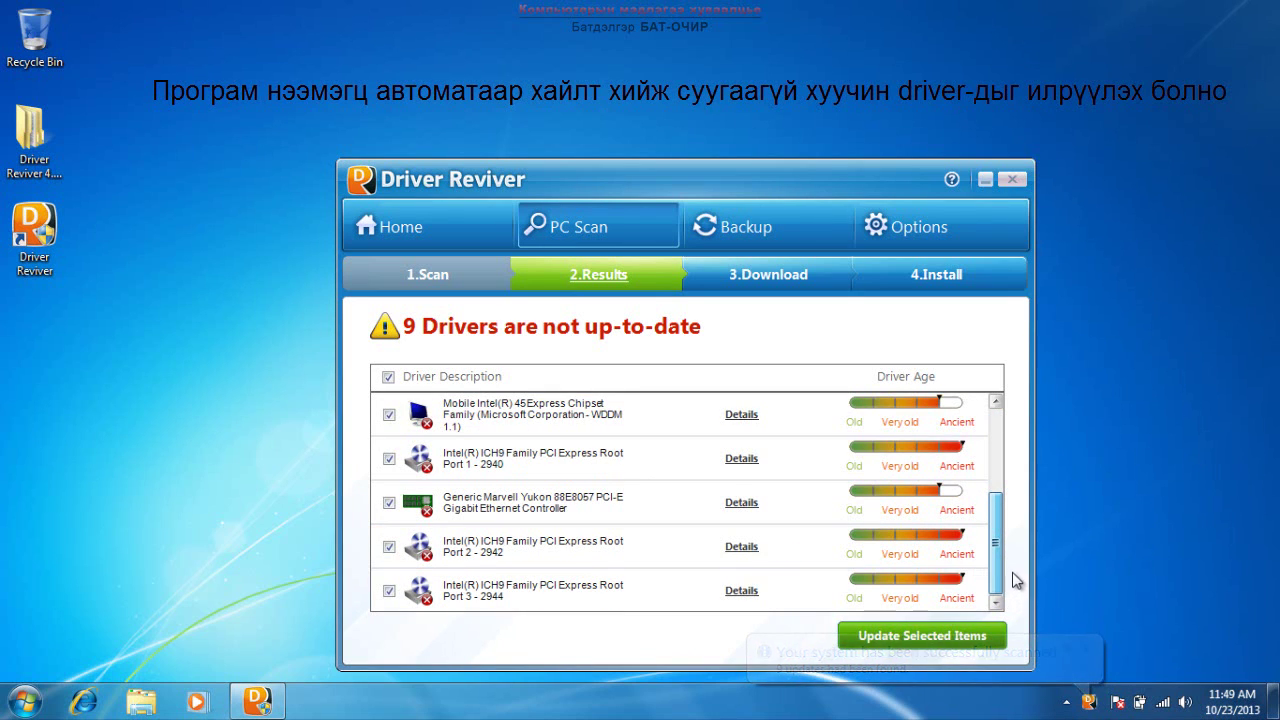
scroll(1012, 576, up, 3)
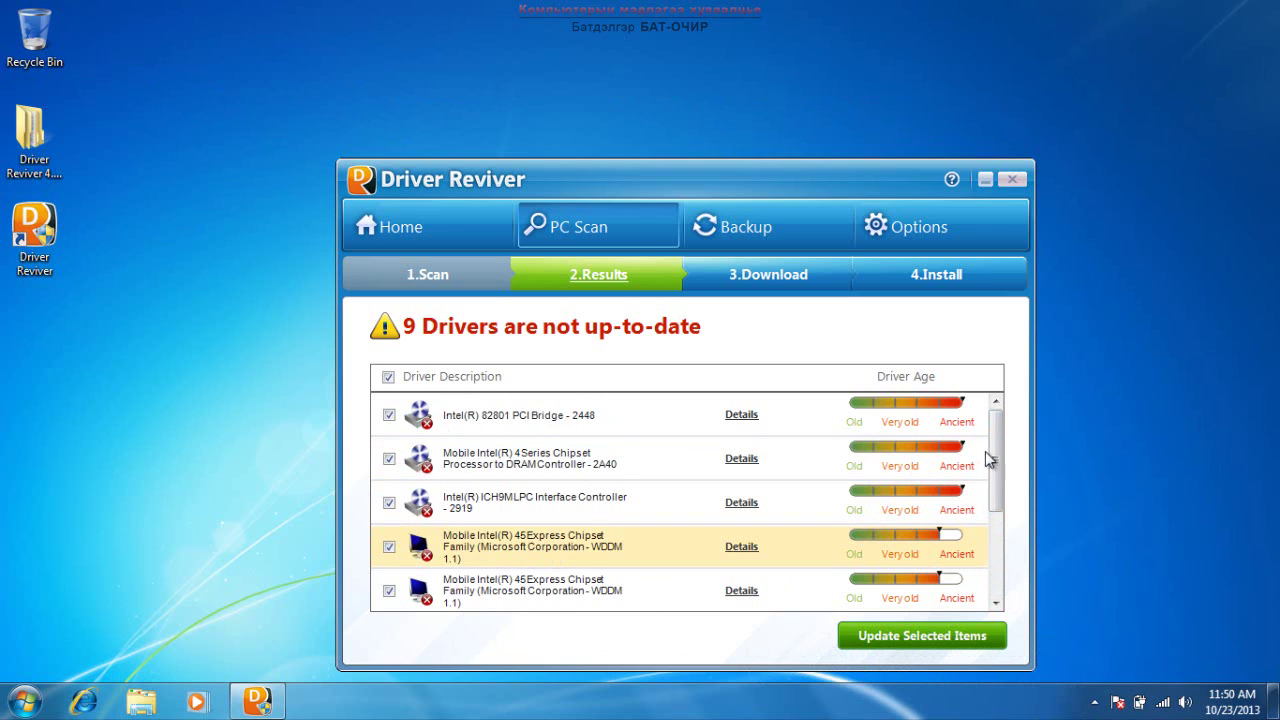
drag(993, 455, 984, 578)
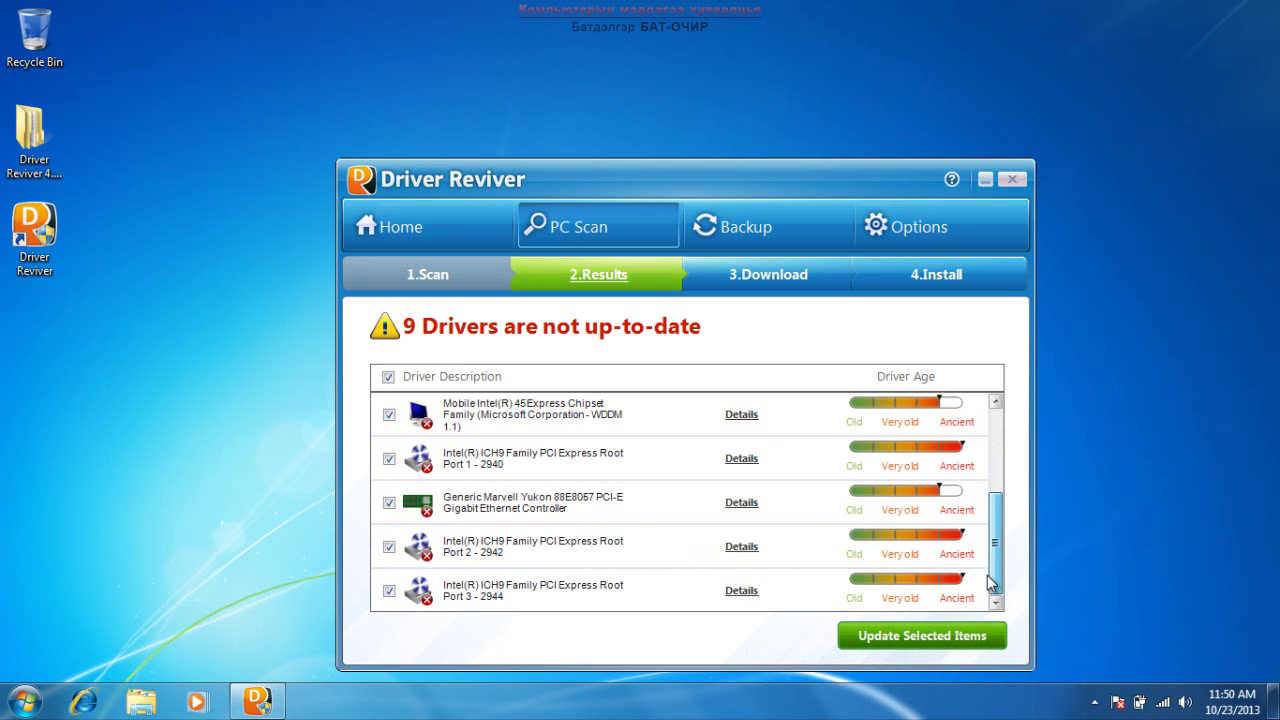
drag(991, 527, 996, 447)
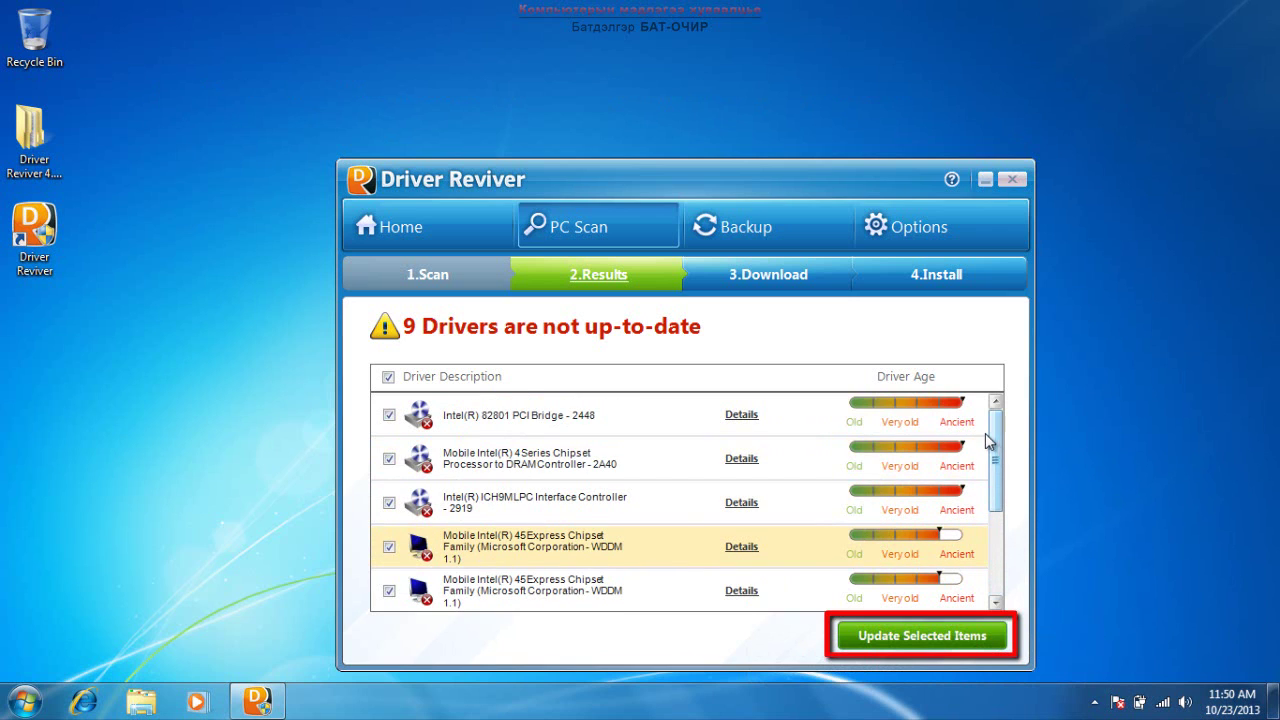
click(970, 638)
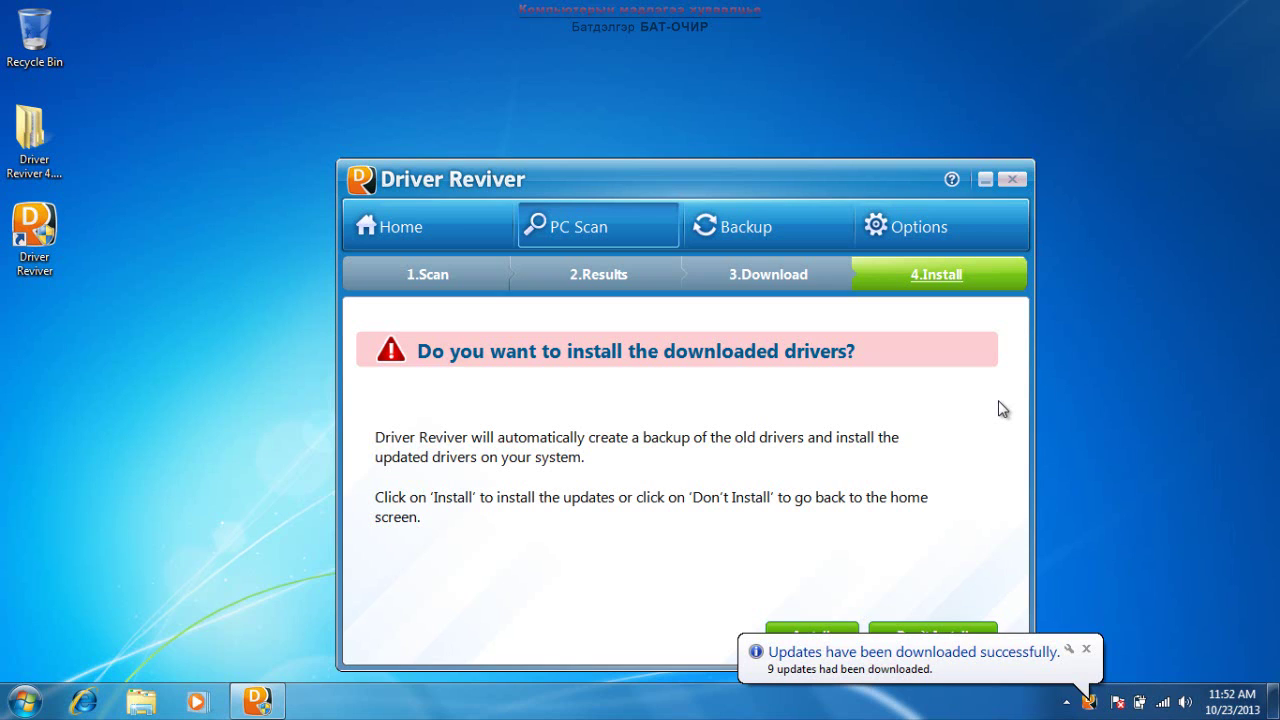
click(1087, 652)
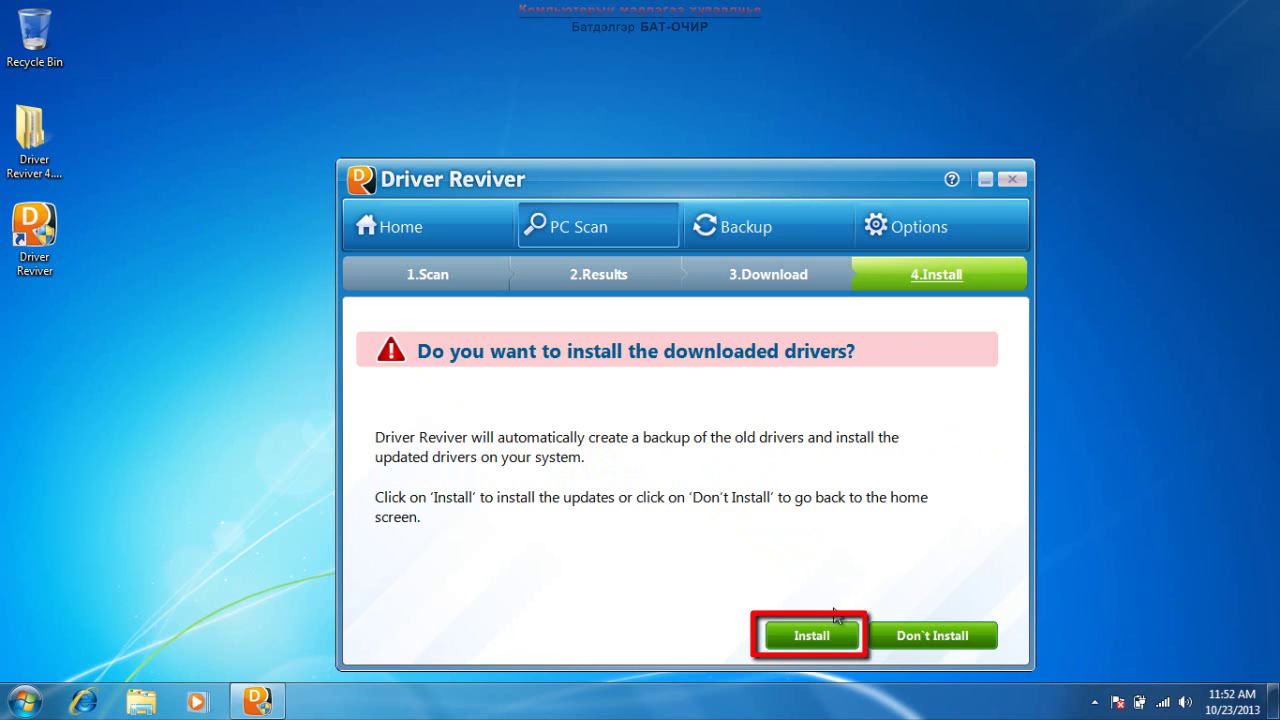
click(836, 637)
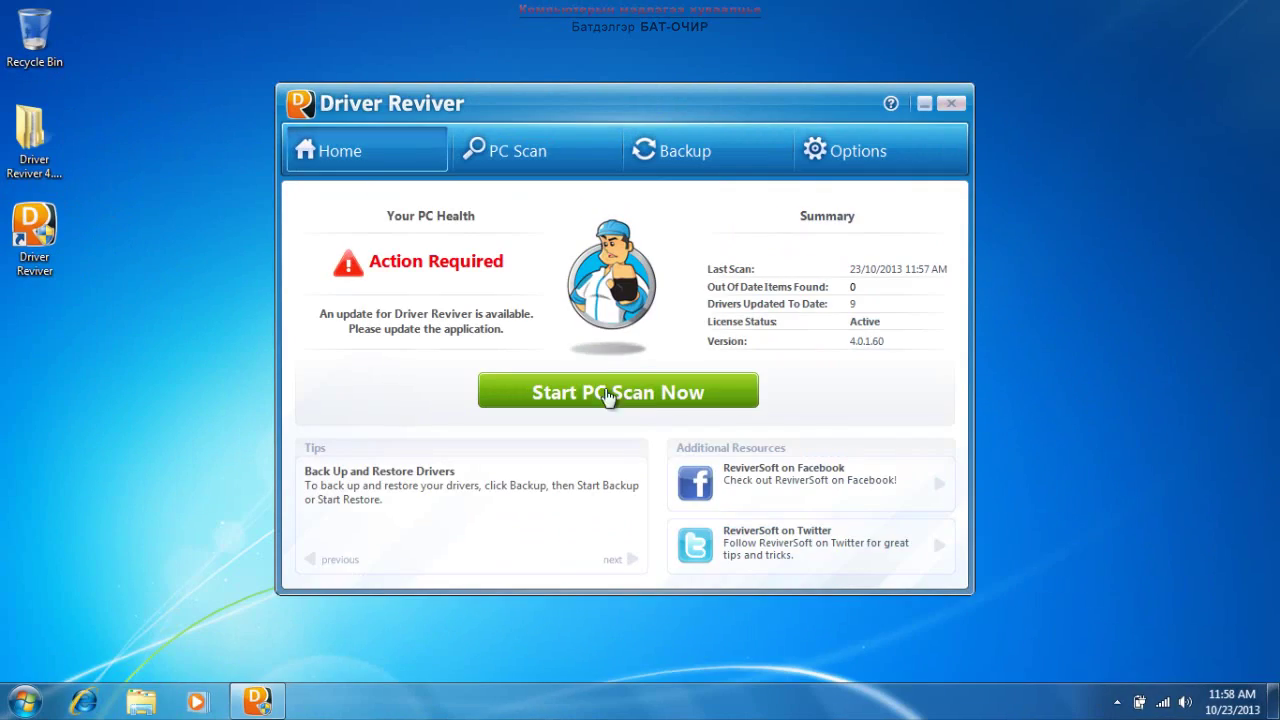
- Run a new PC scan from the Home page, dismiss its result message, and close Driver Reviver
click(624, 396)
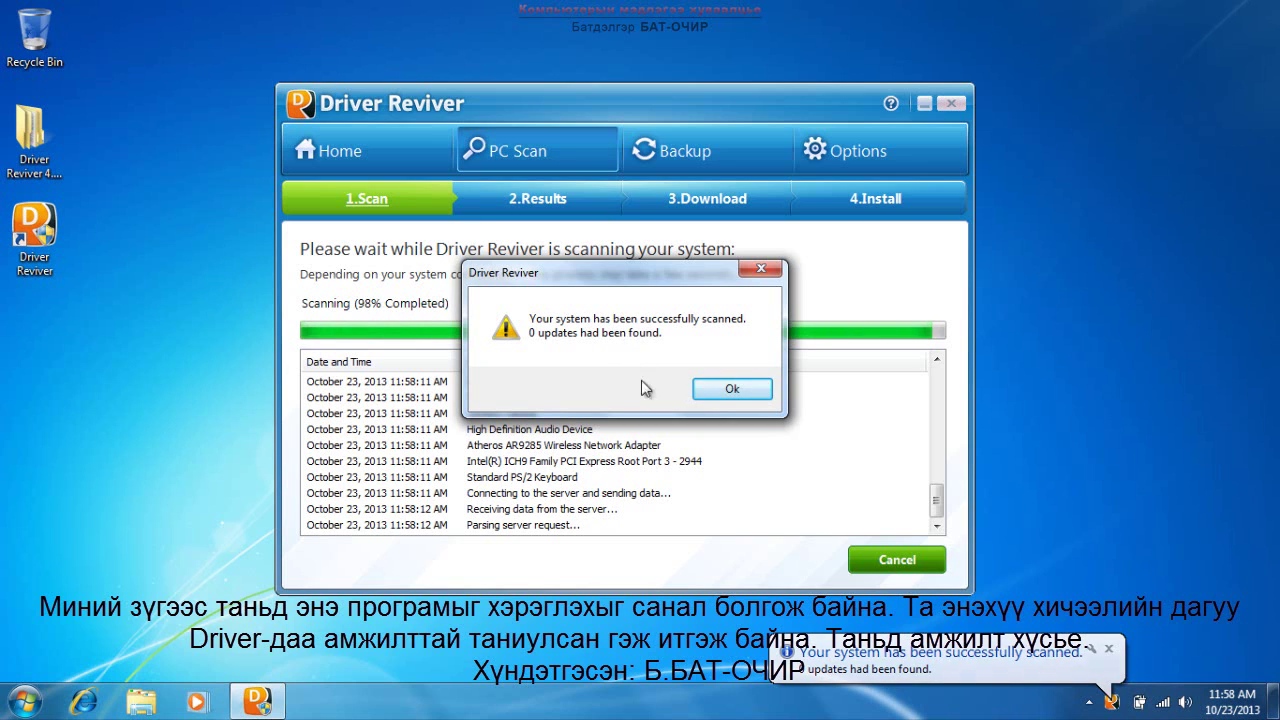
click(721, 390)
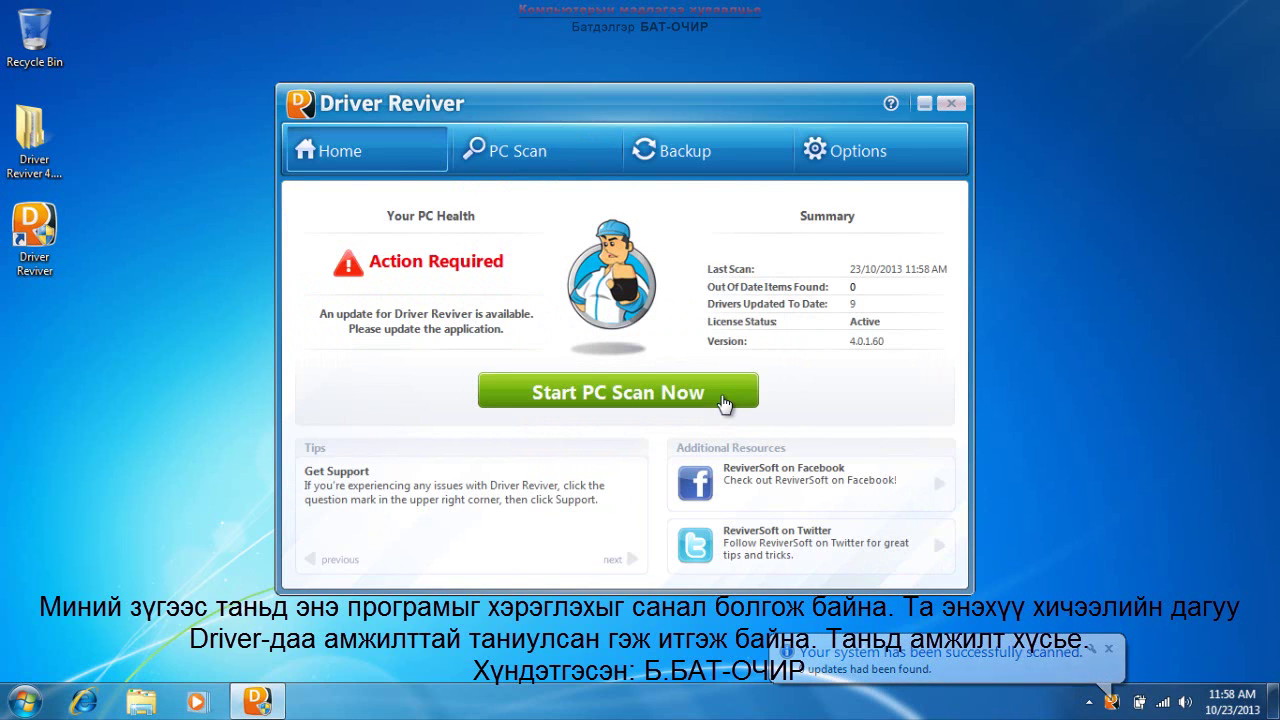
click(951, 104)
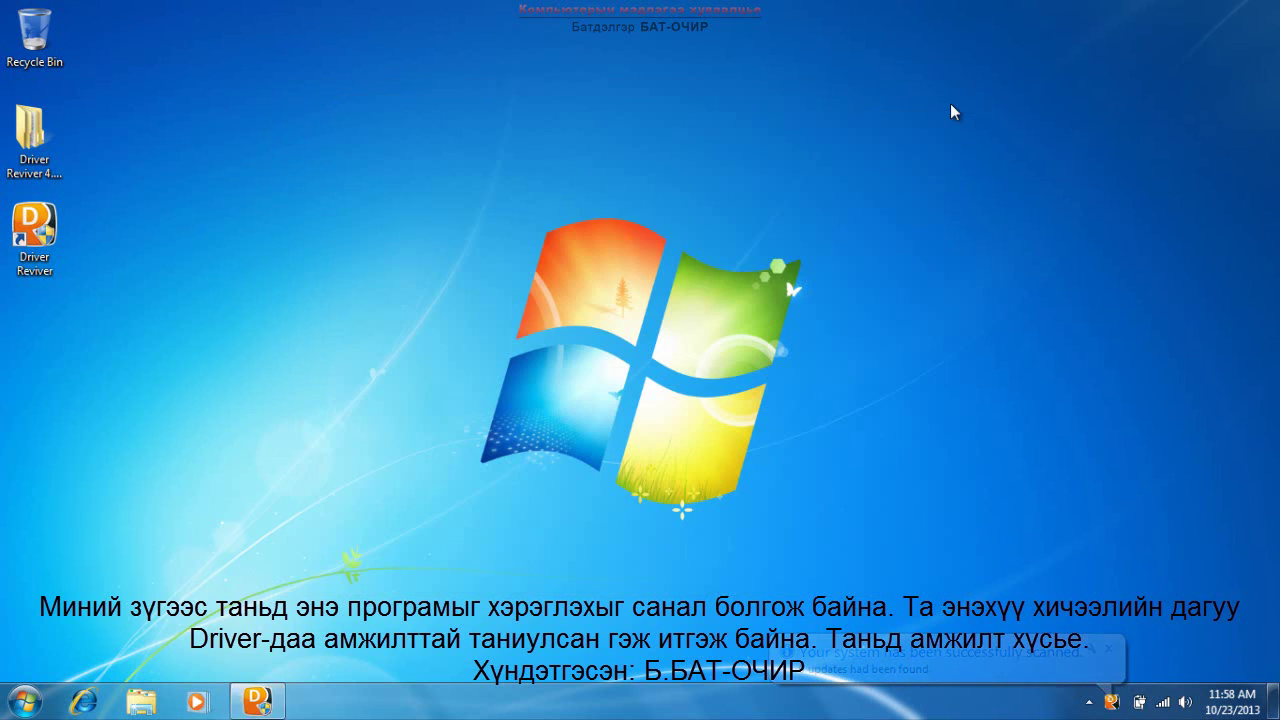